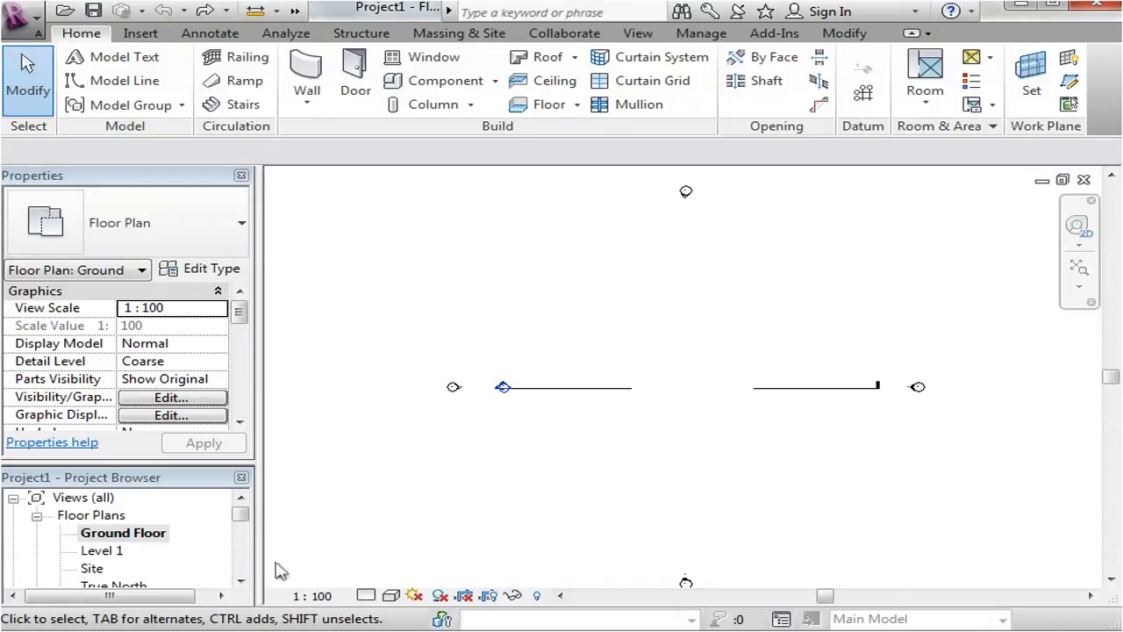
# Open the Site floor plan view from the Project Browser and bring up the Insert tools.
pyautogui.click(240, 581)
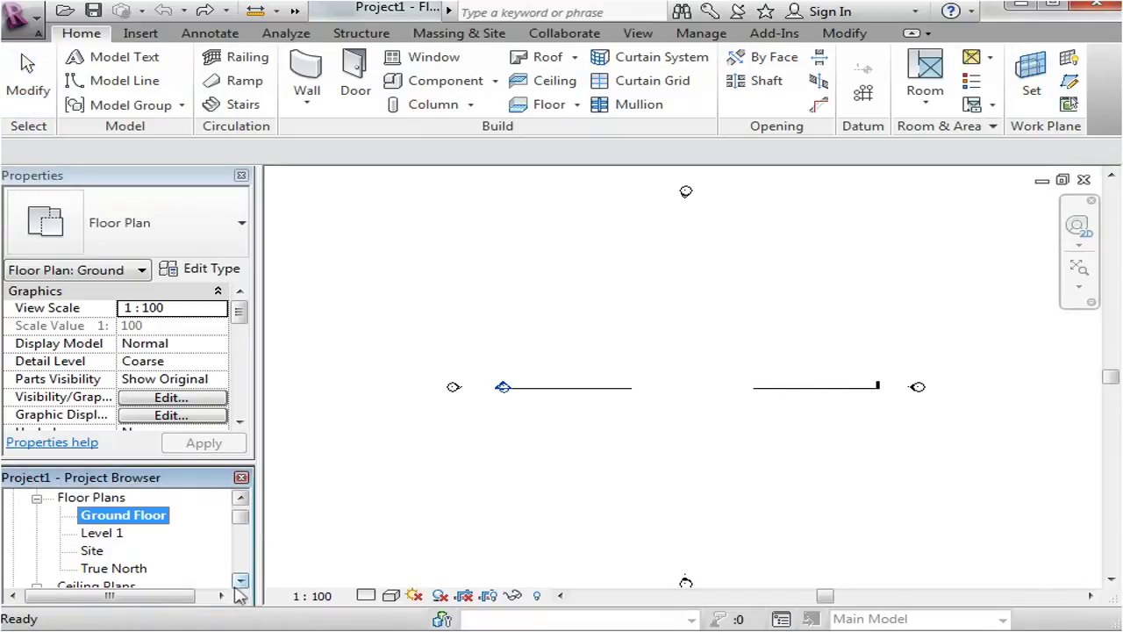
pyautogui.click(241, 581)
pyautogui.click(93, 533)
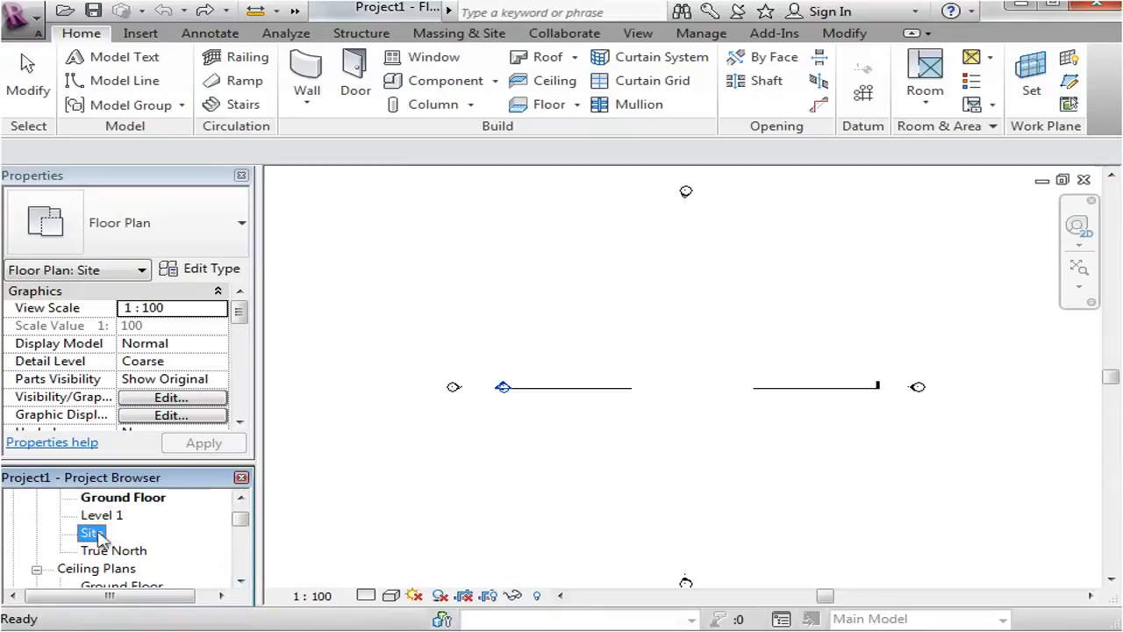
pyautogui.doubleClick(98, 535)
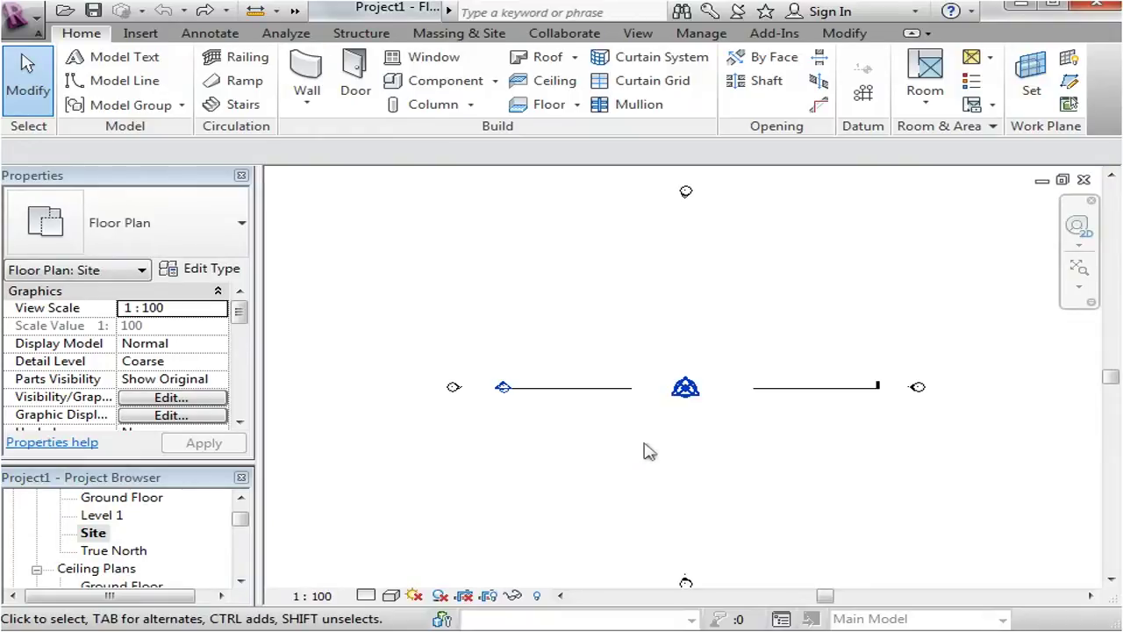
pyautogui.click(148, 35)
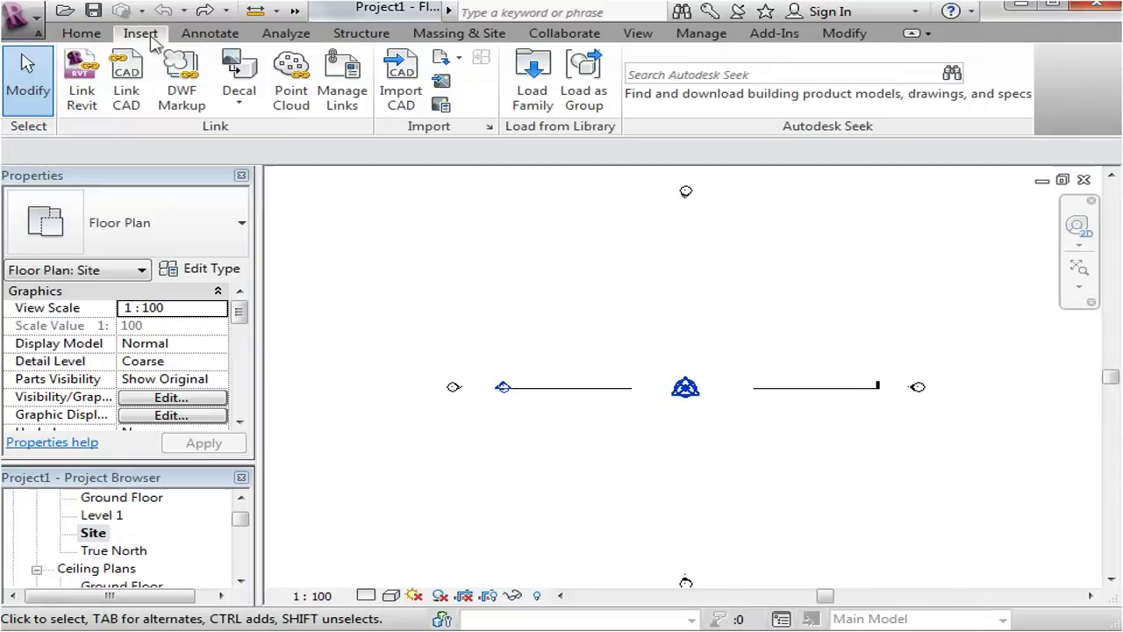
# Import the CommercialInfill-Site.dxf survey as a DXF file with import units set to meter.
pyautogui.click(393, 74)
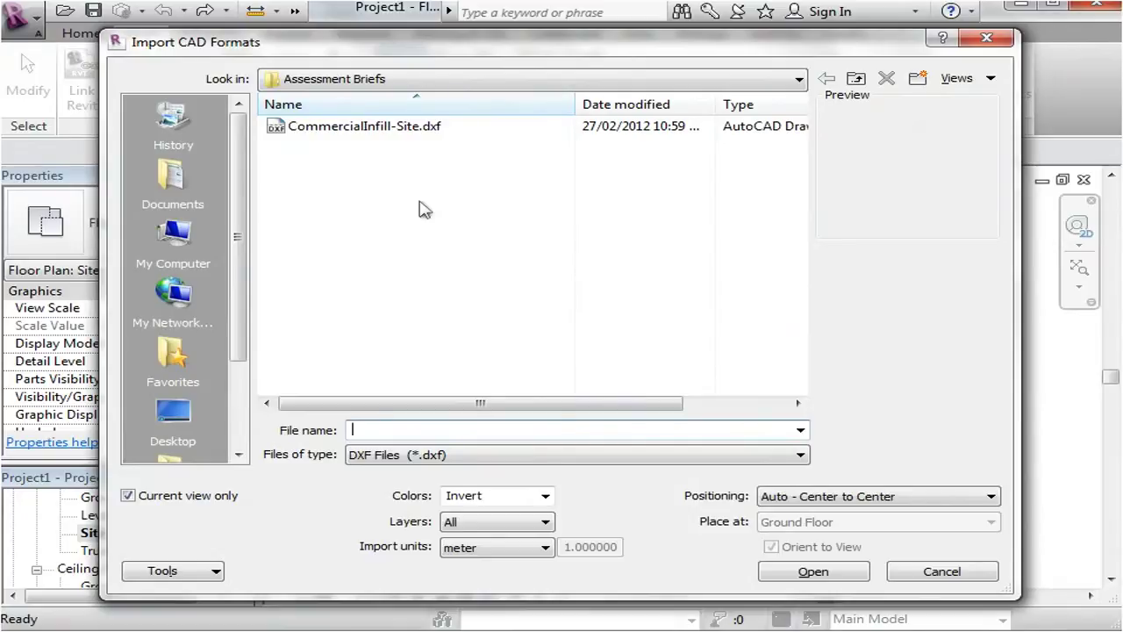
pyautogui.click(430, 129)
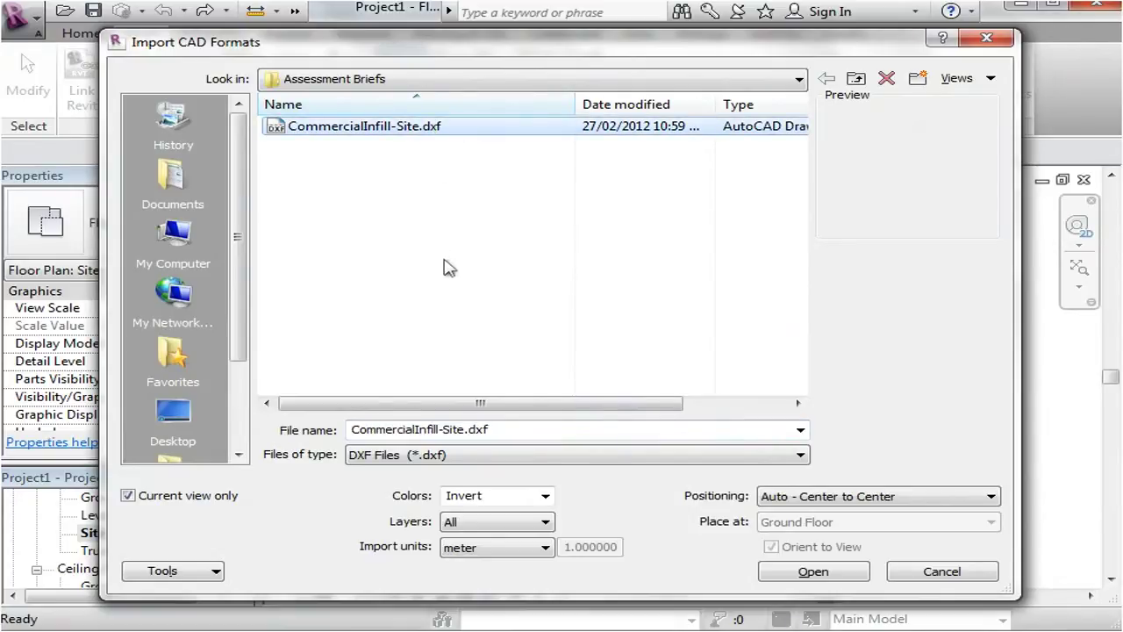
pyautogui.click(427, 458)
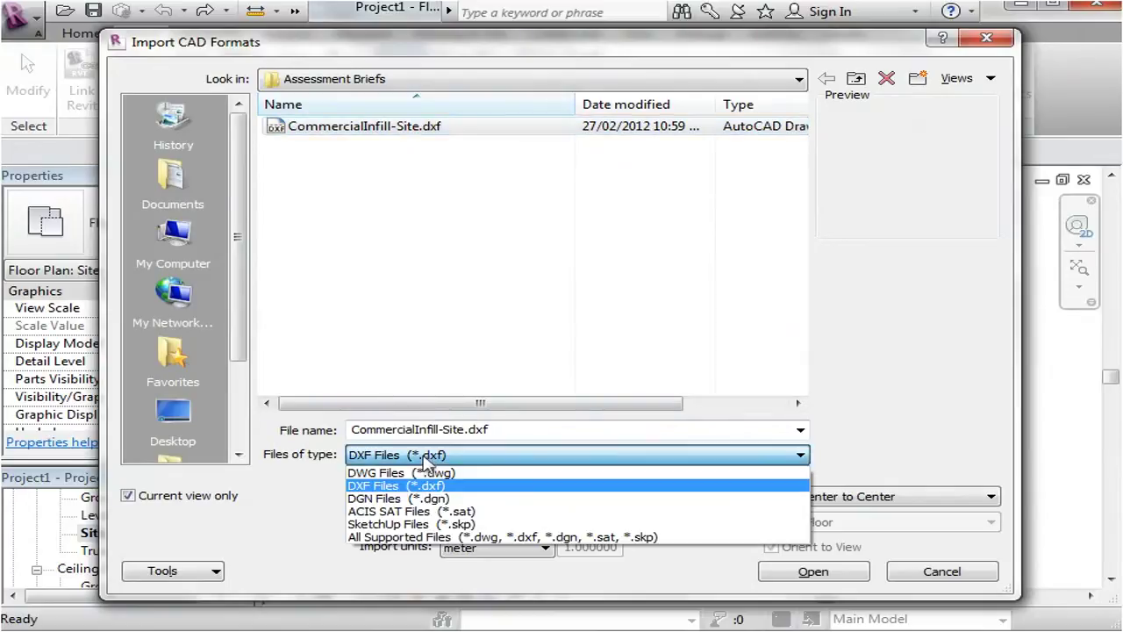
pyautogui.click(455, 485)
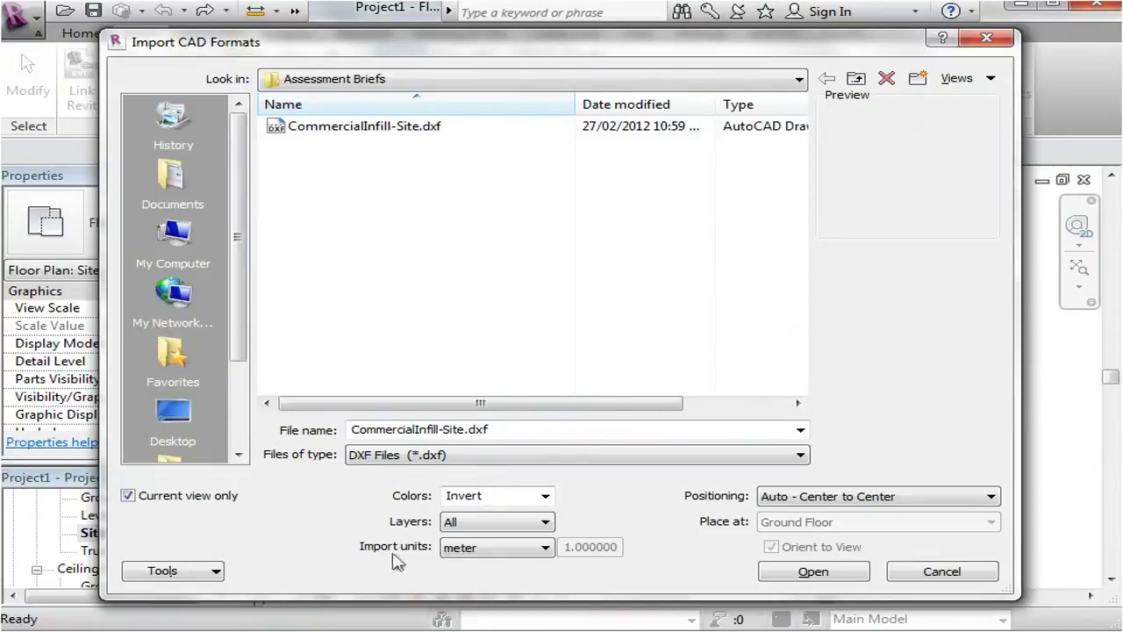
pyautogui.click(539, 549)
pyautogui.click(526, 566)
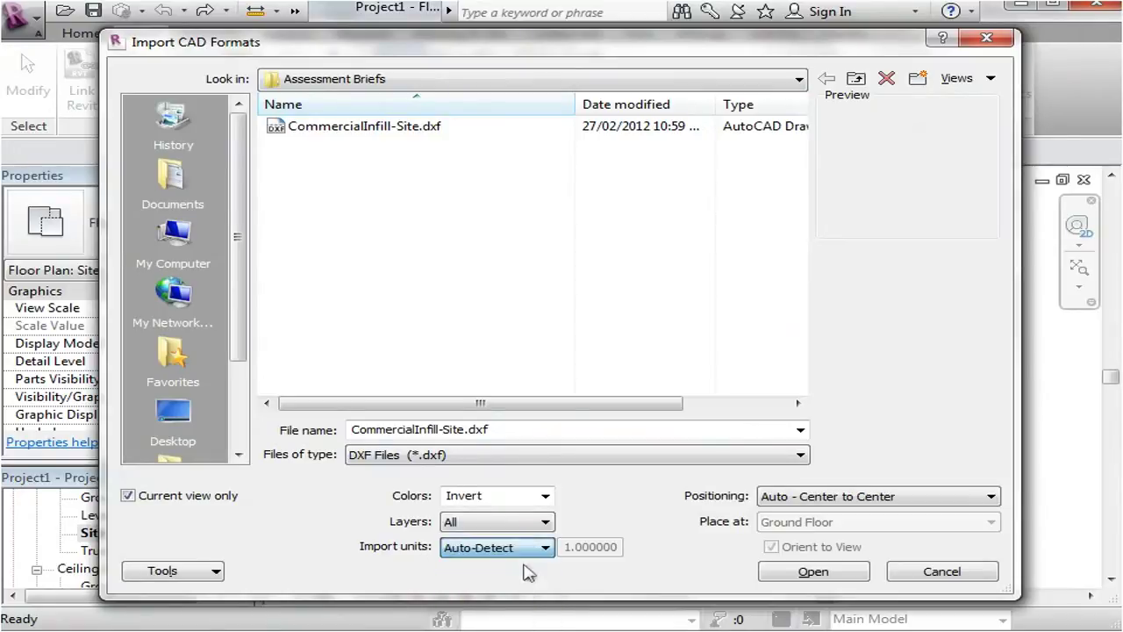
pyautogui.click(542, 550)
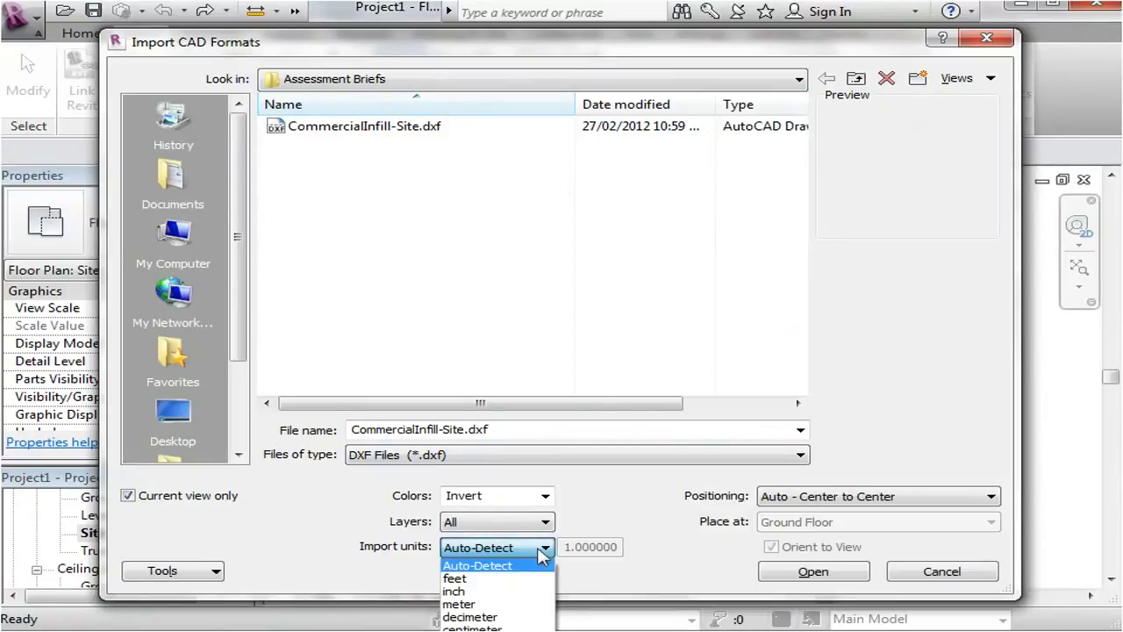
pyautogui.click(494, 604)
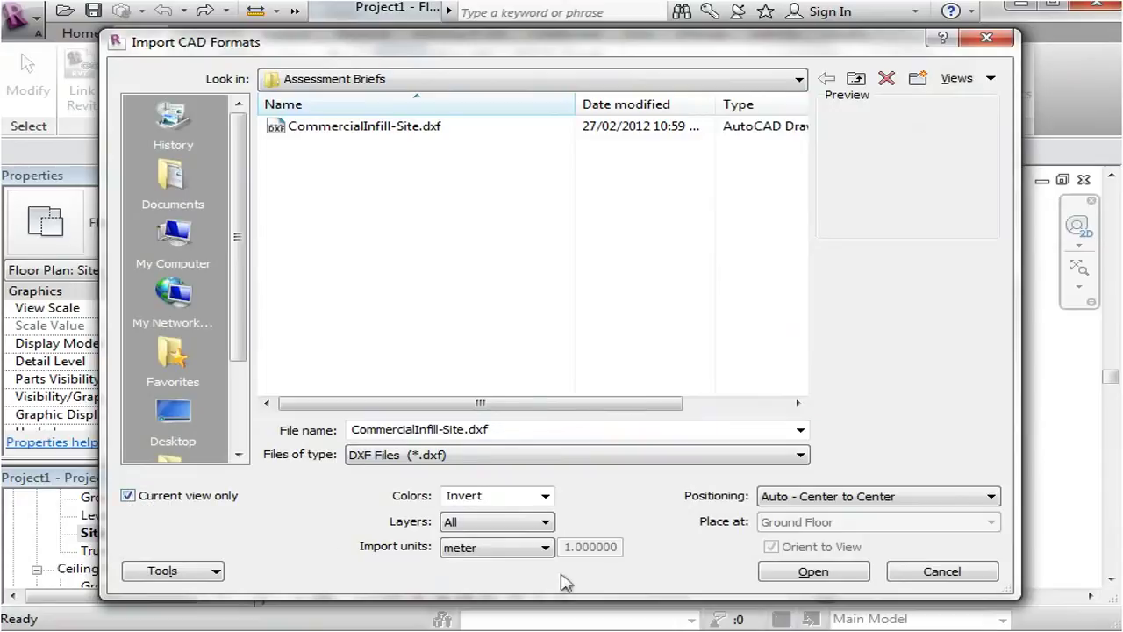
pyautogui.click(813, 572)
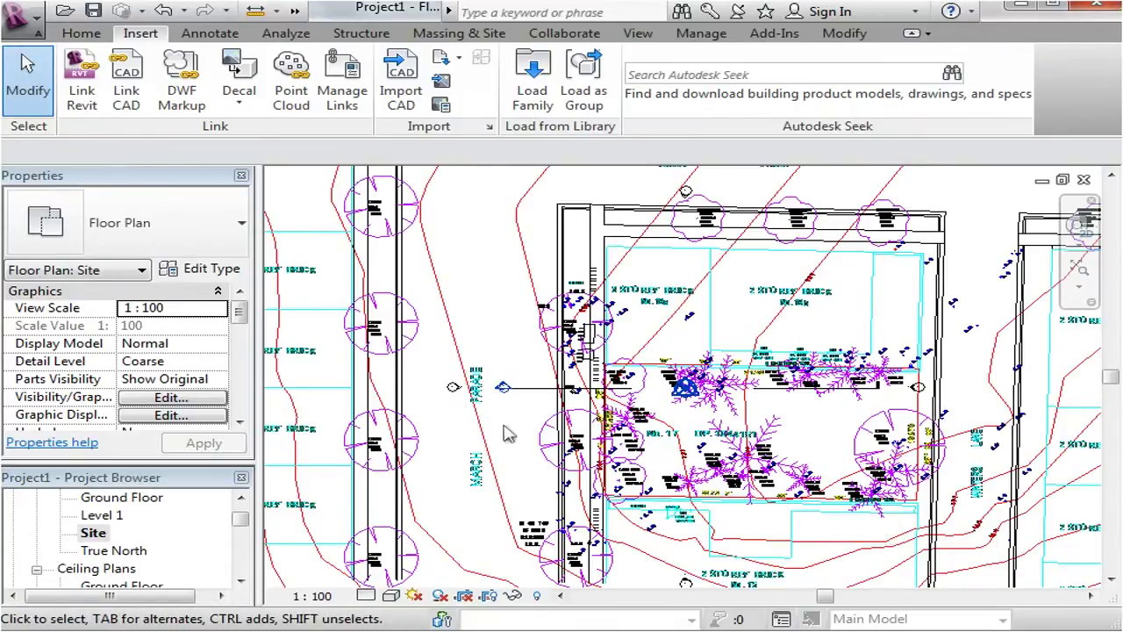
# Zoom to fit the entire imported survey, then zoom in on its north arrow.
pyautogui.click(1081, 290)
pyautogui.click(992, 348)
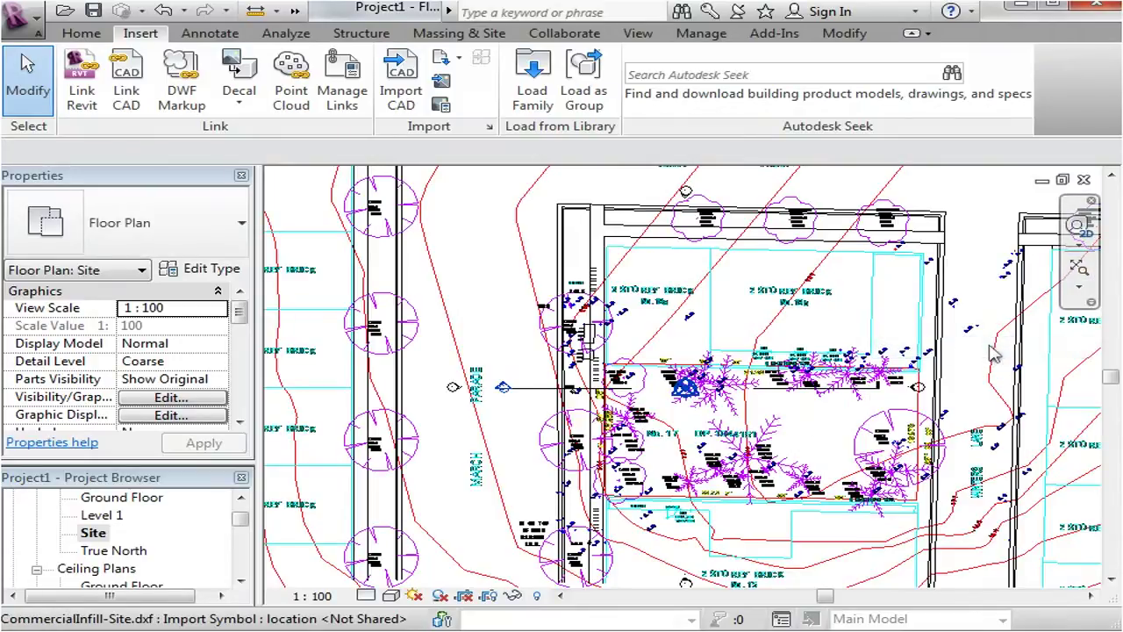
pyautogui.click(1080, 286)
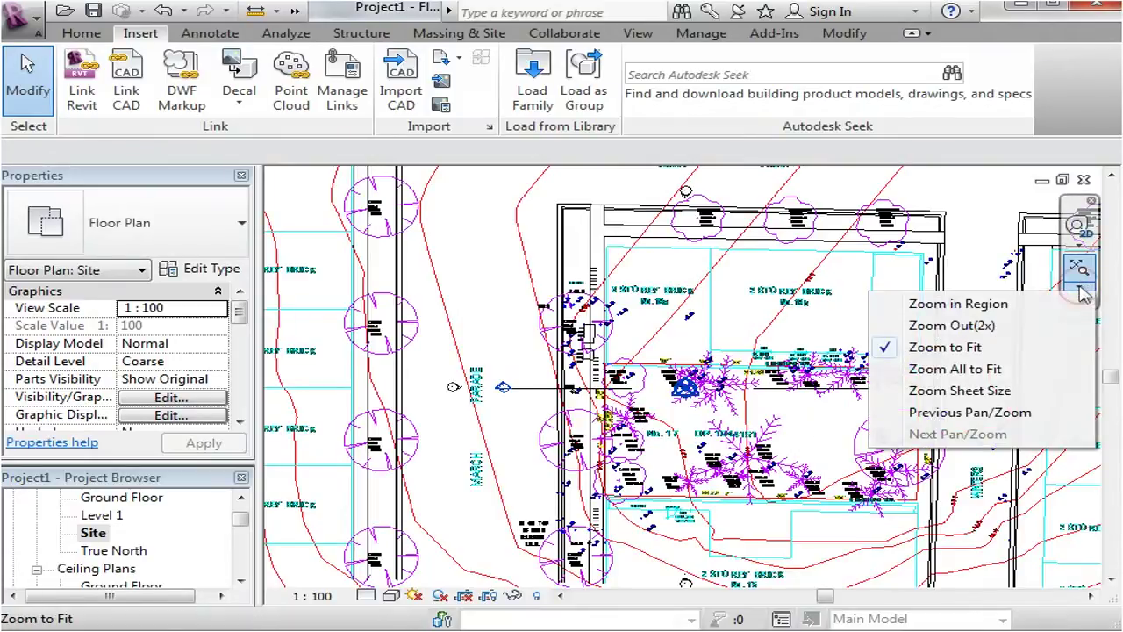
pyautogui.click(993, 369)
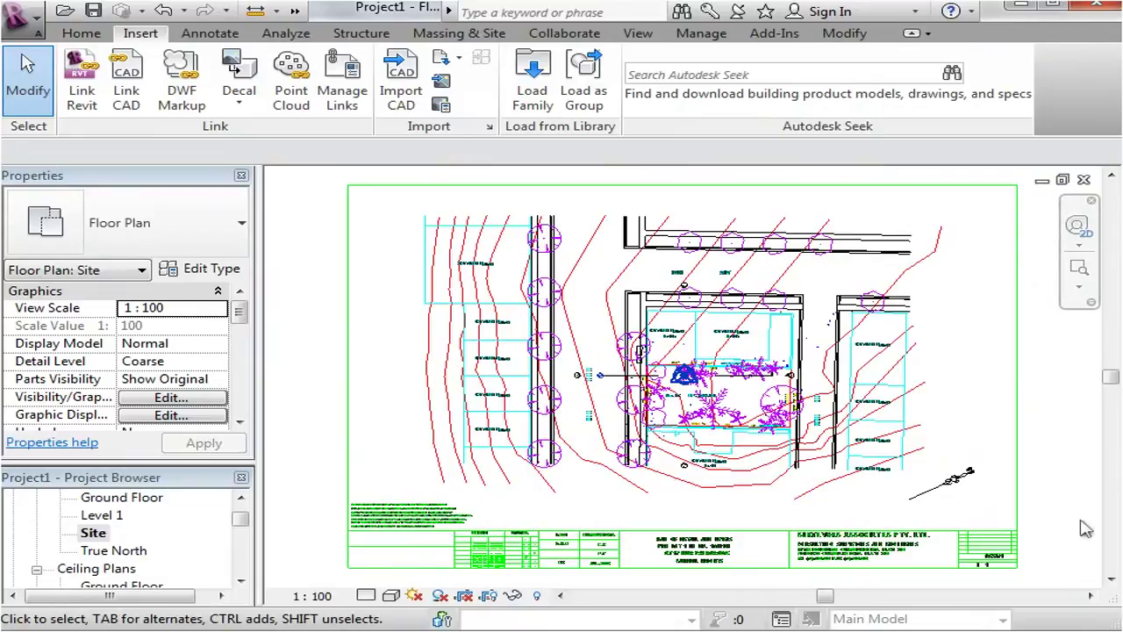
pyautogui.scroll(2, 1080, 536)
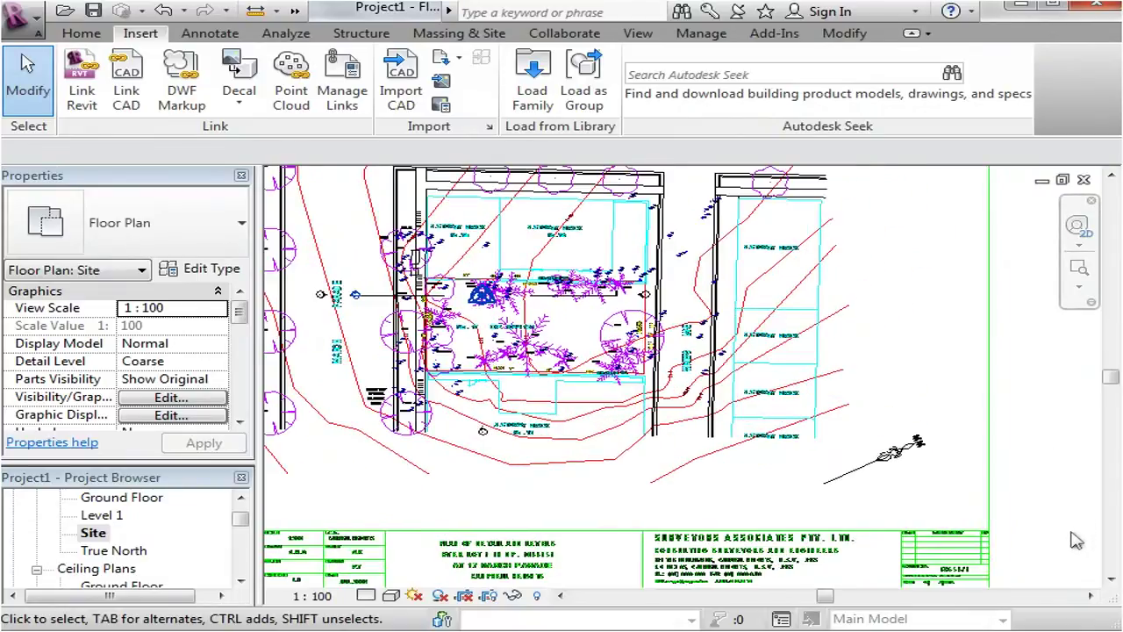
pyautogui.scroll(3, 955, 514)
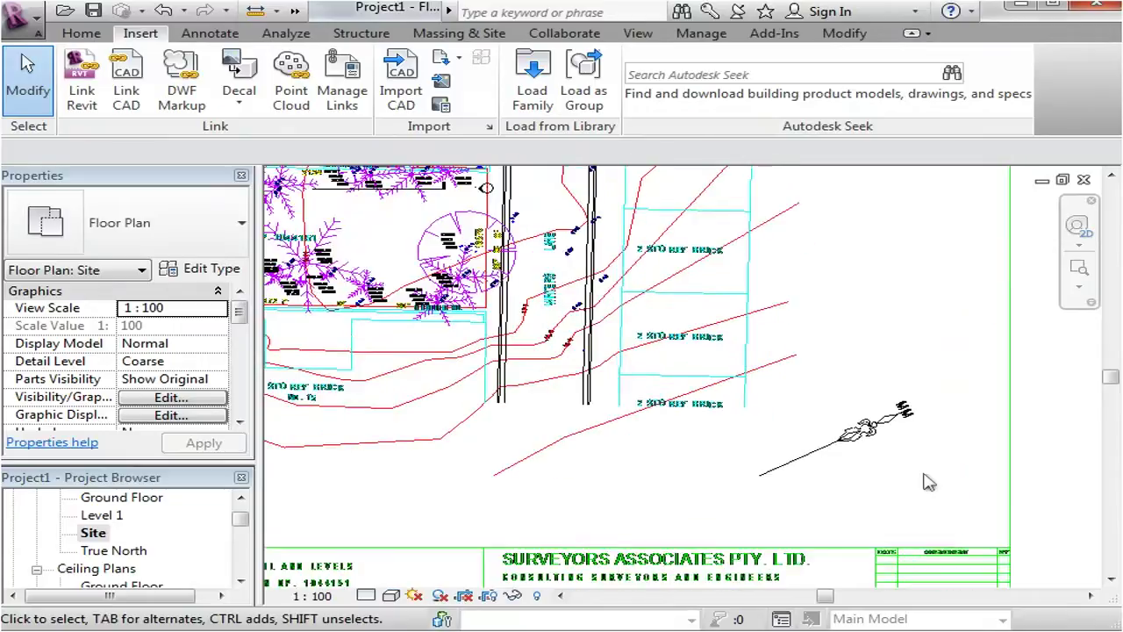
pyautogui.scroll(1, 924, 480)
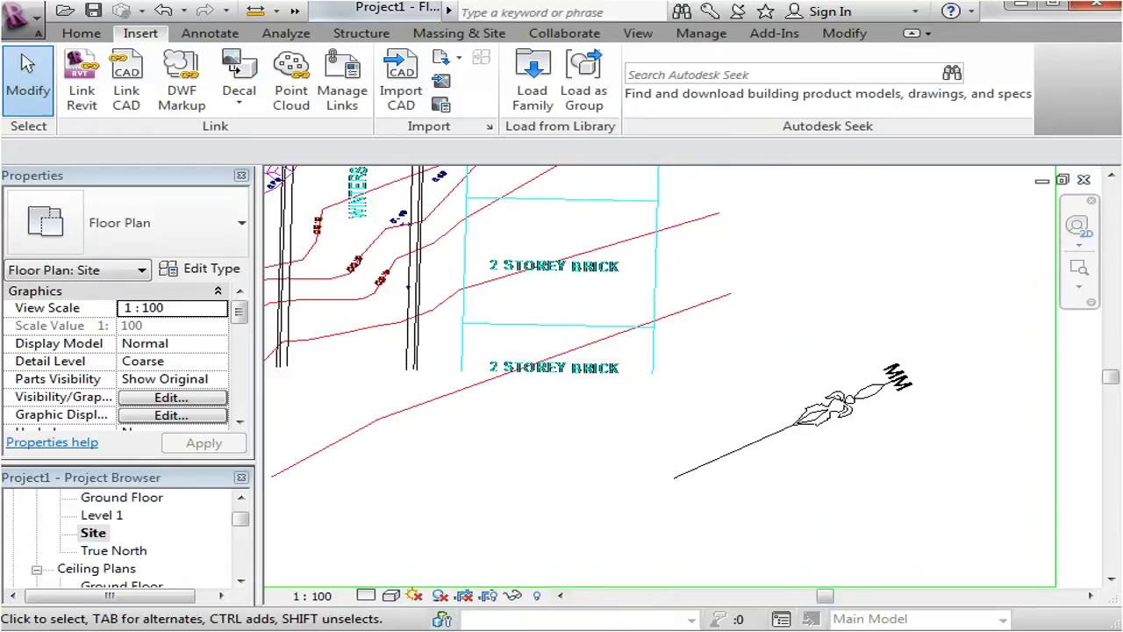
pyautogui.scroll(-1, 1002, 474)
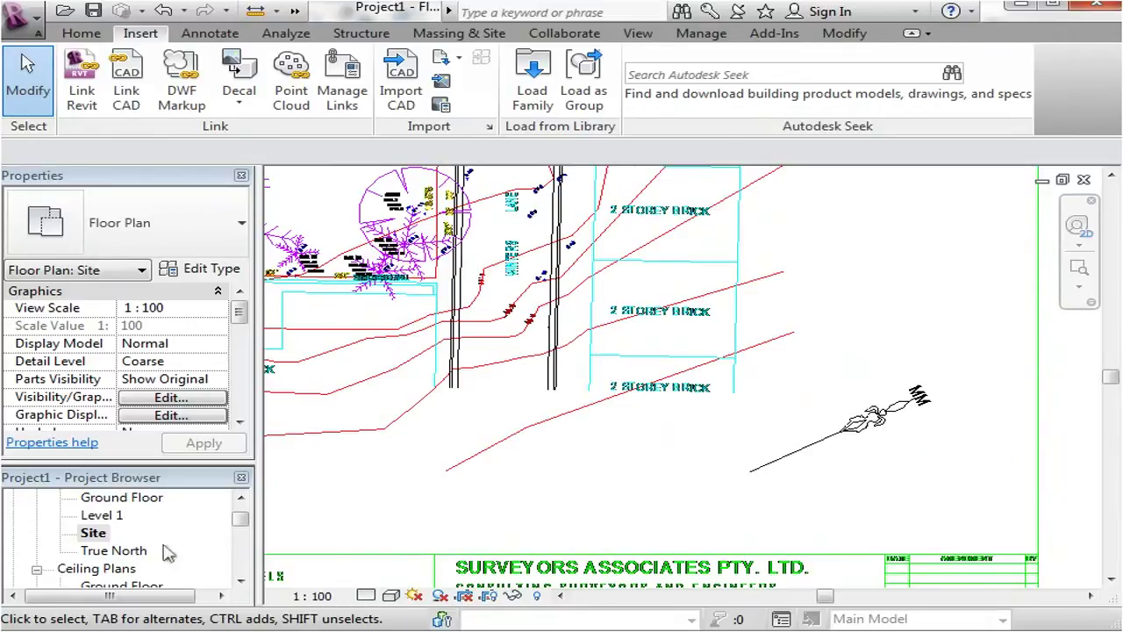
# Set the Site view's Orientation property to True North and fit the whole sheet in view.
pyautogui.click(97, 542)
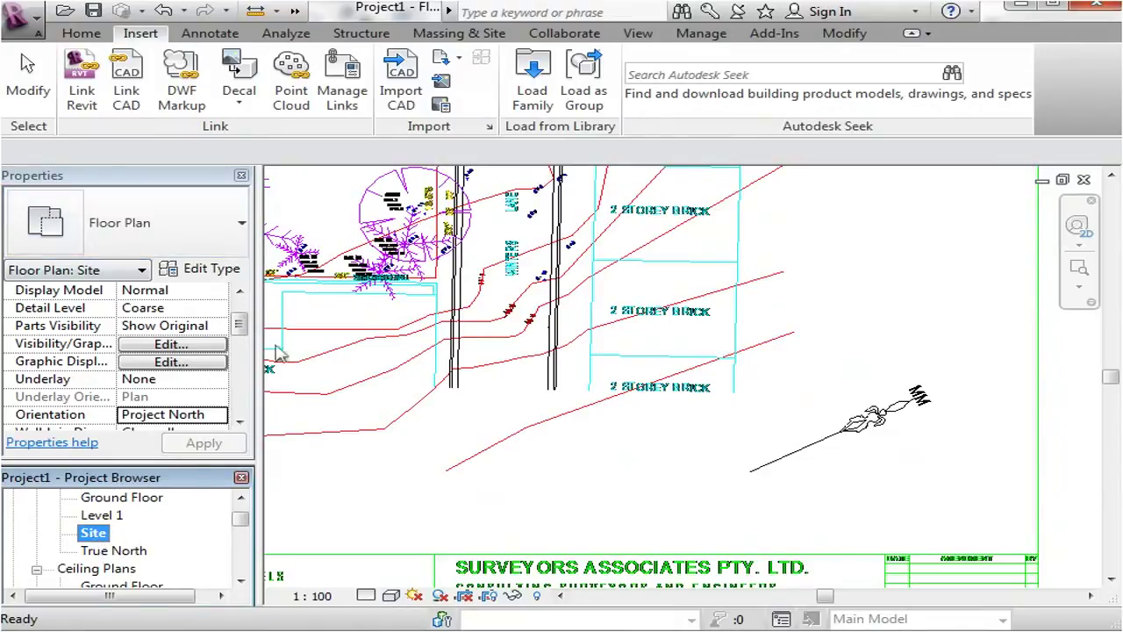
pyautogui.moveTo(245, 329); pyautogui.dragTo(246, 337)
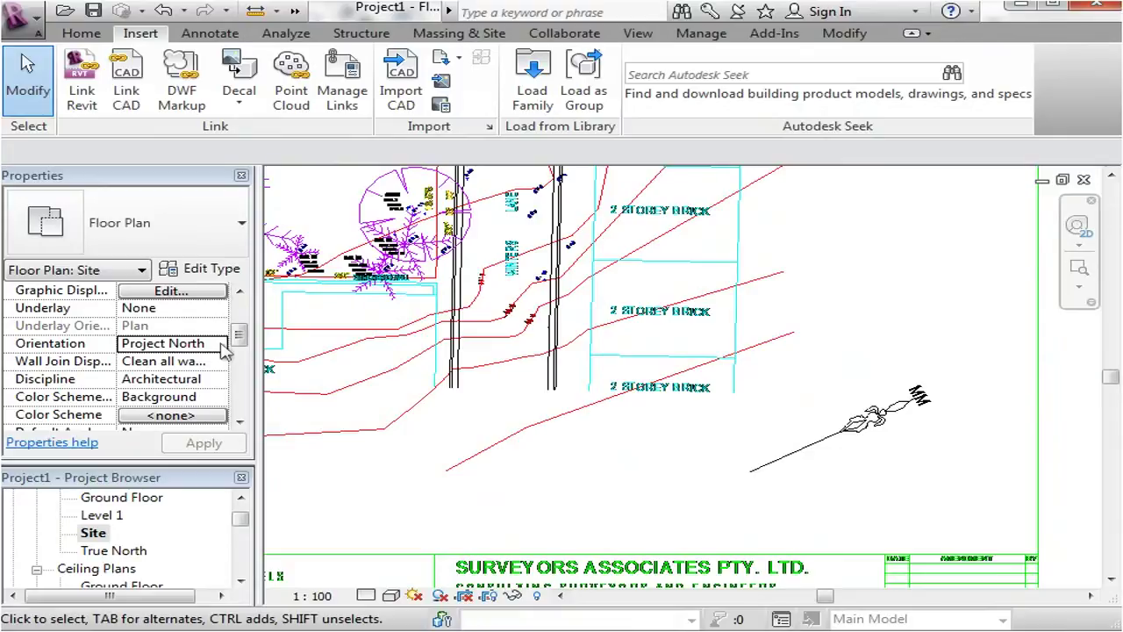
pyautogui.click(223, 349)
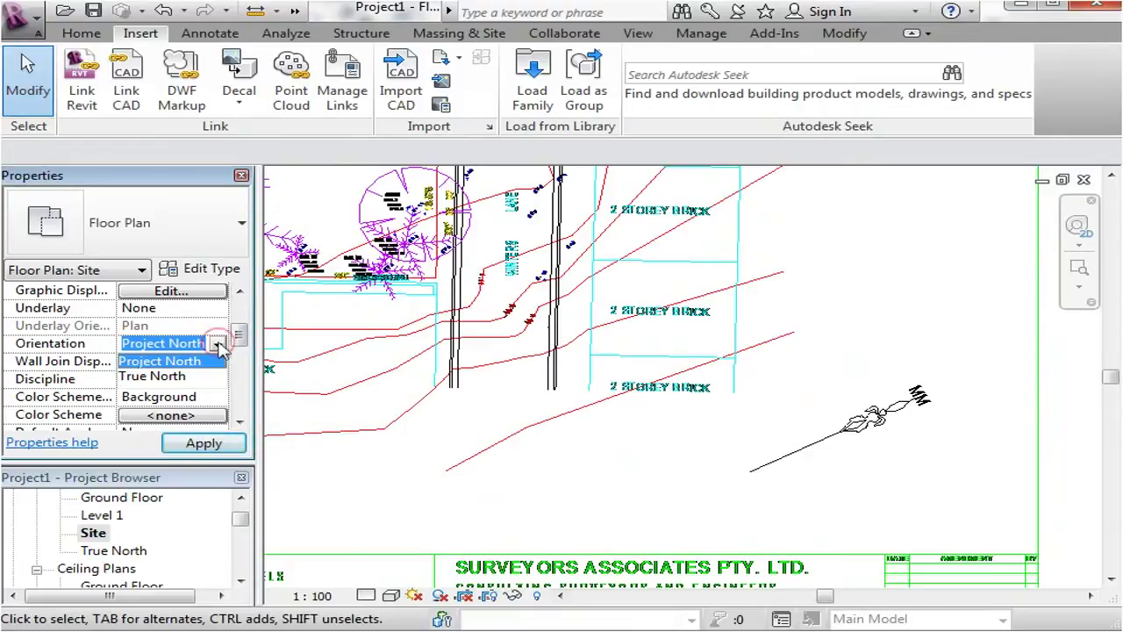
pyautogui.click(218, 344)
pyautogui.click(217, 344)
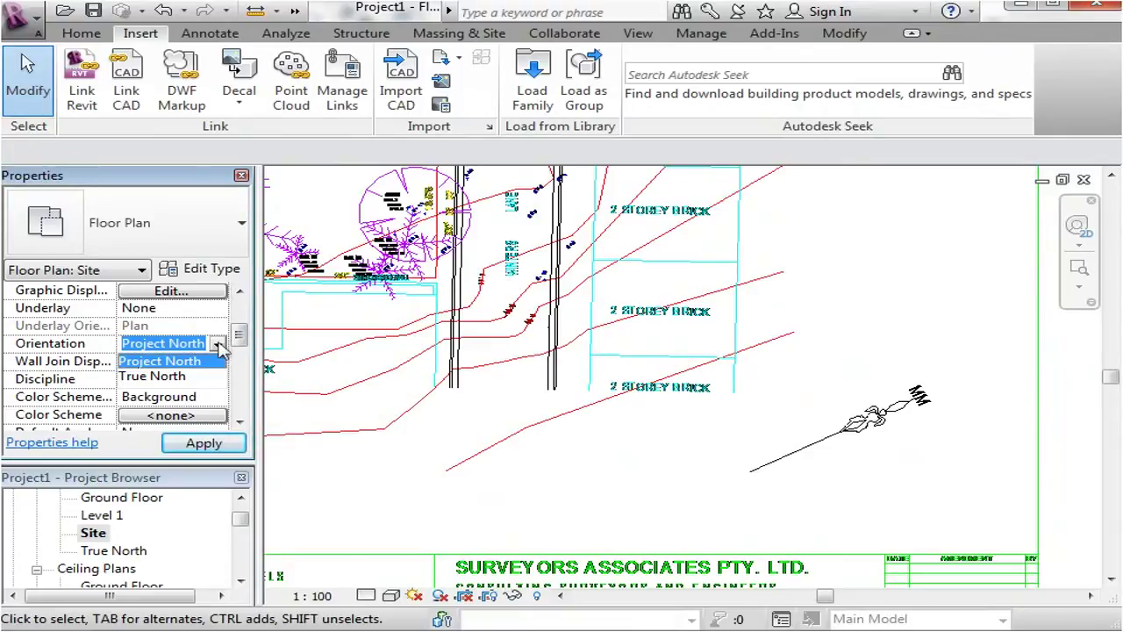
pyautogui.click(167, 378)
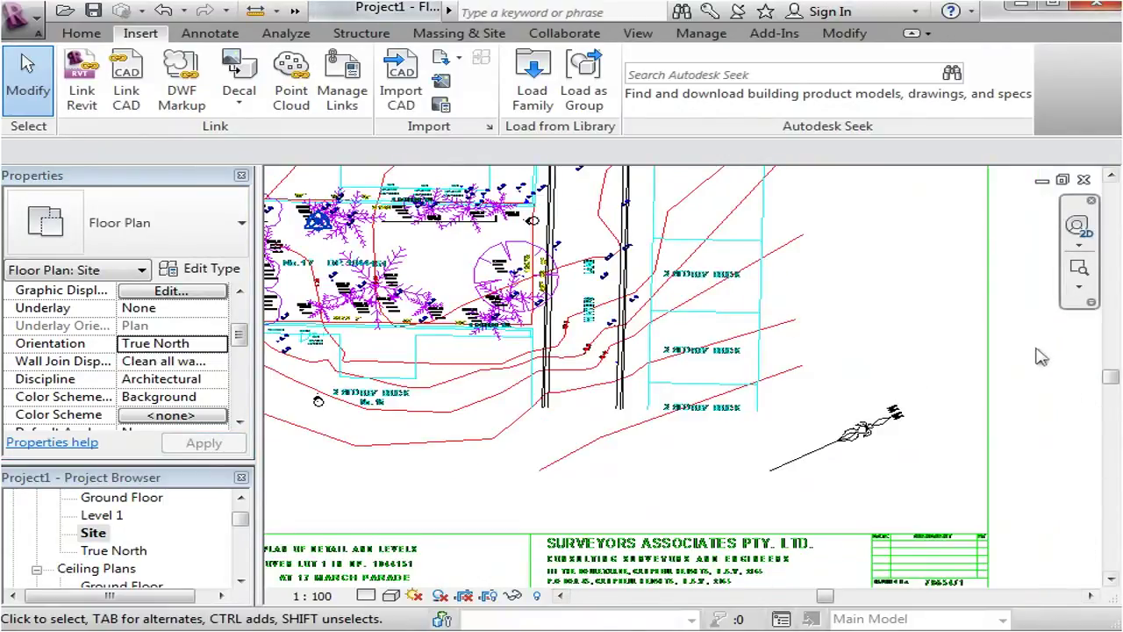
pyautogui.click(1079, 287)
pyautogui.click(965, 348)
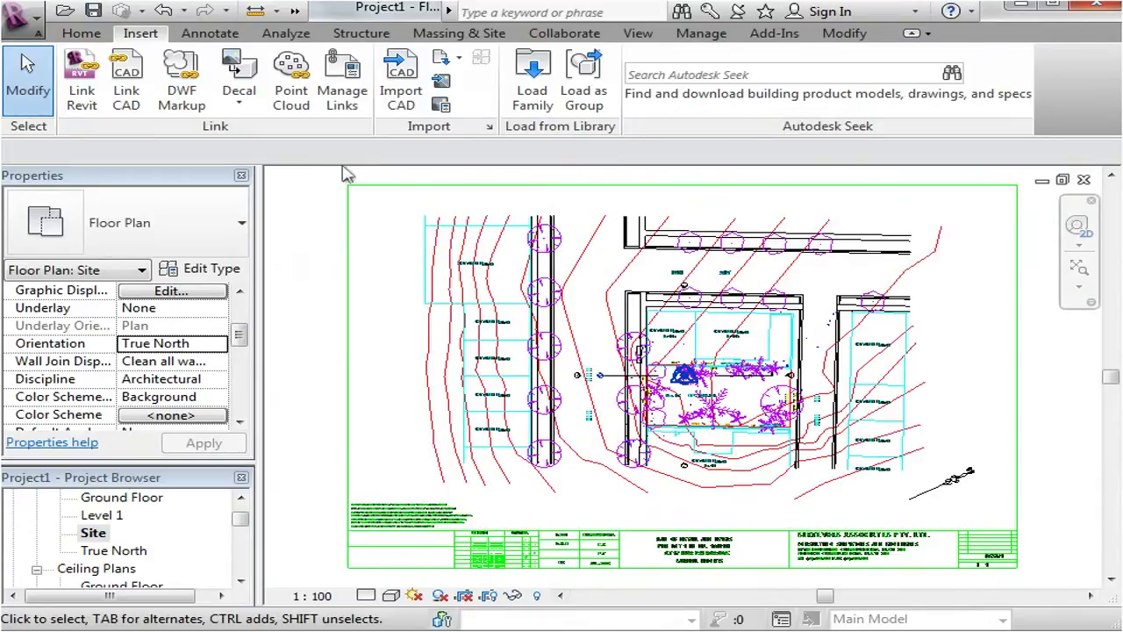
# Accept Sydney NSW, Australia as the location in the Location Weather and Site dialog.
pyautogui.click(701, 33)
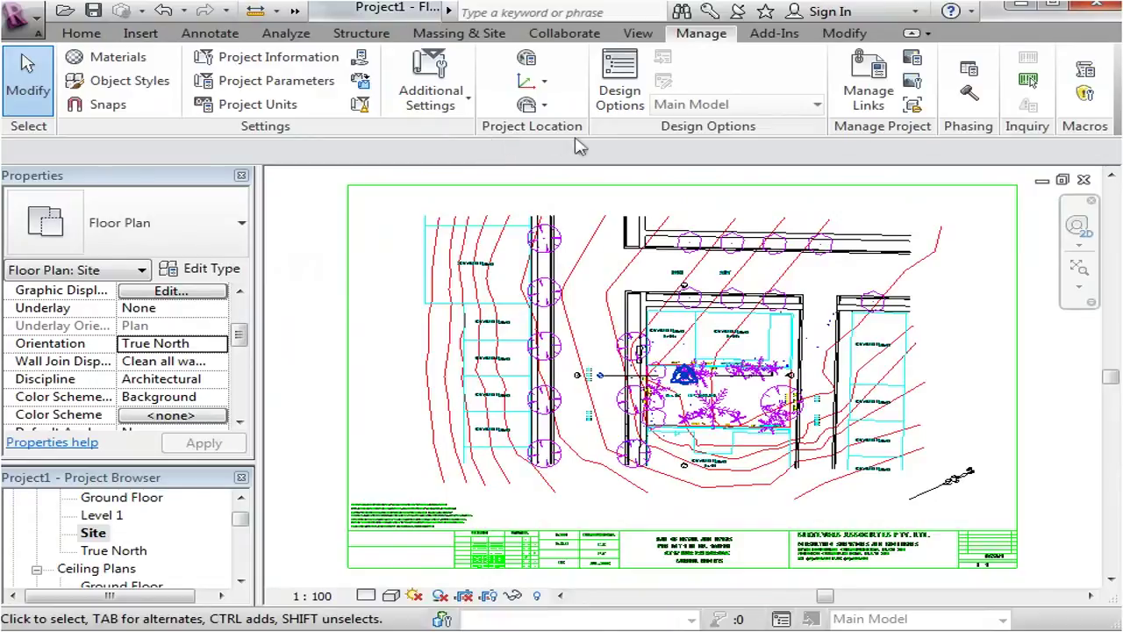
pyautogui.click(536, 61)
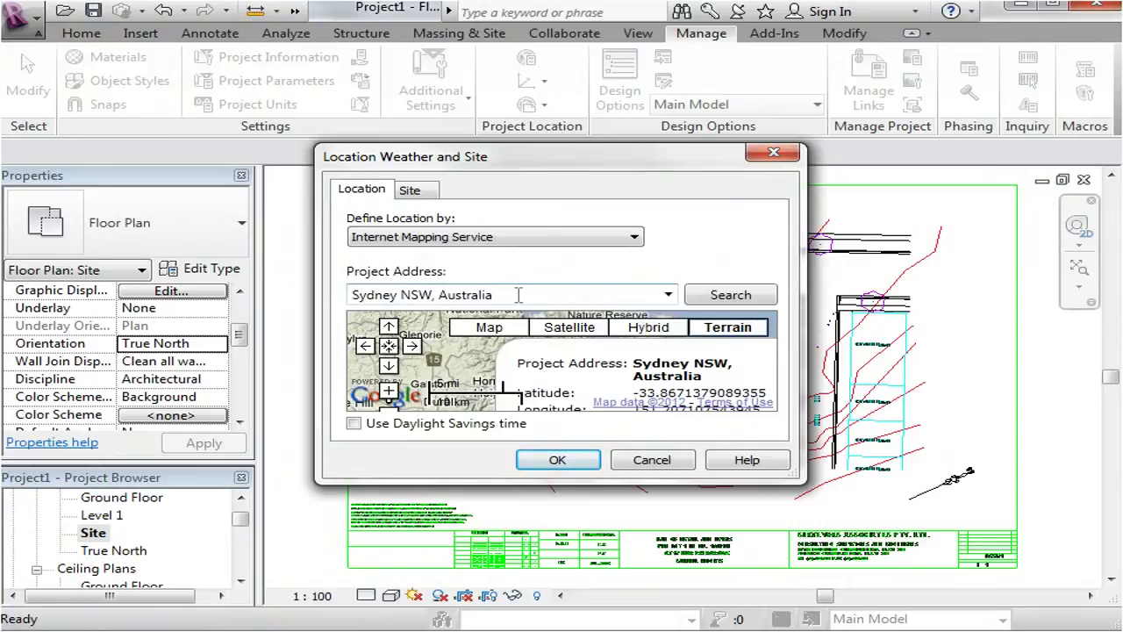
pyautogui.click(581, 463)
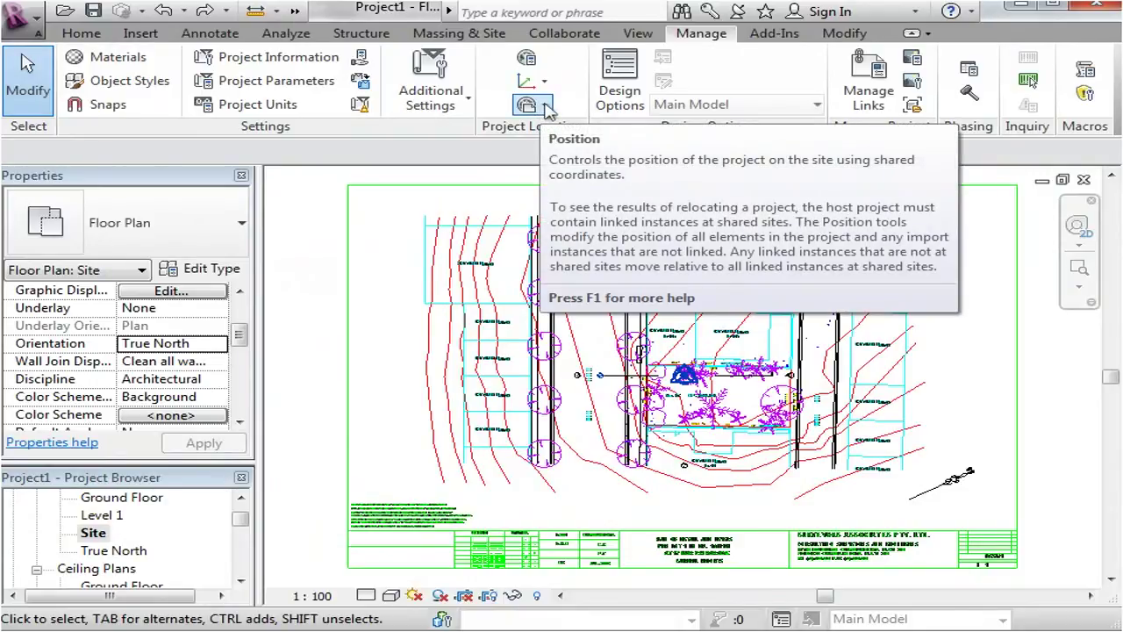
# Start Rotate True North from the Manage tab's Position dropdown.
pyautogui.click(548, 107)
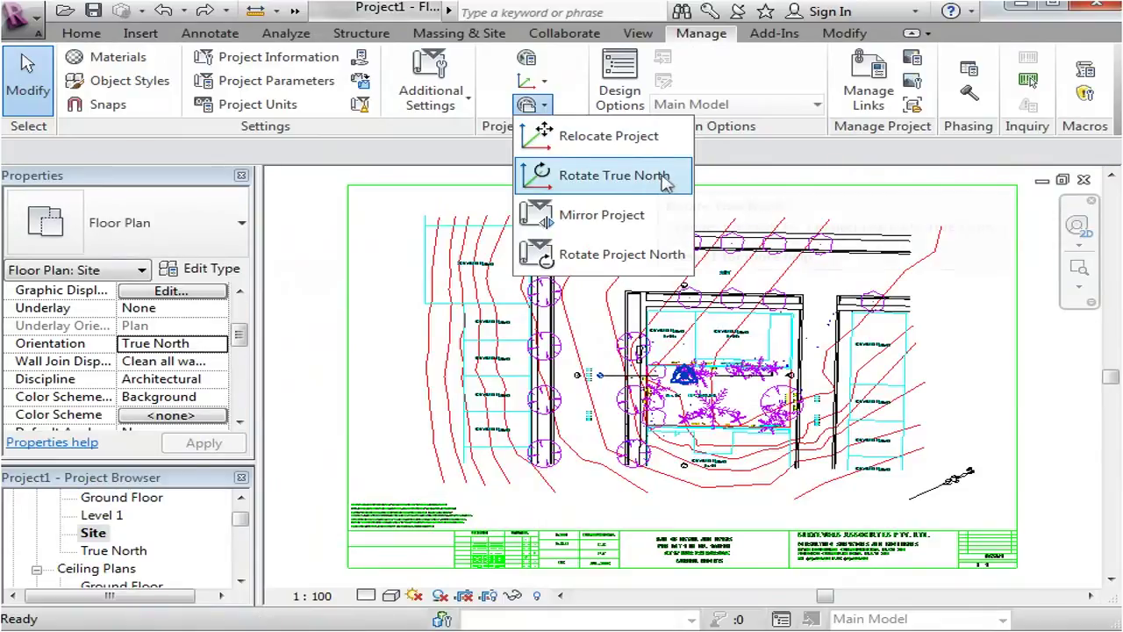
pyautogui.click(614, 179)
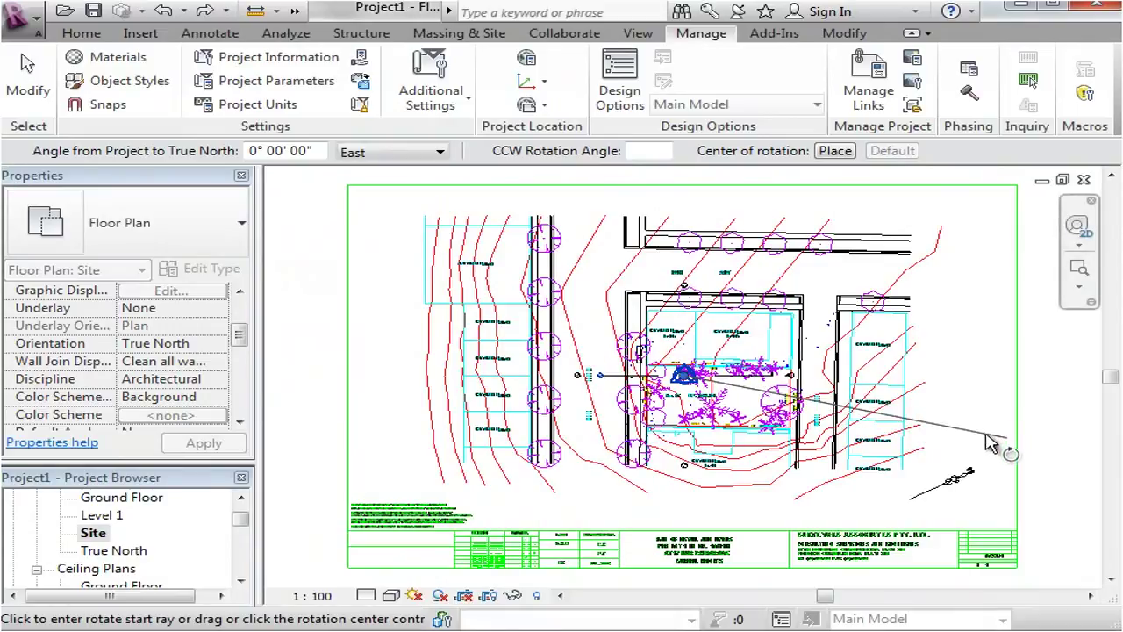
pyautogui.scroll(4, 965, 430)
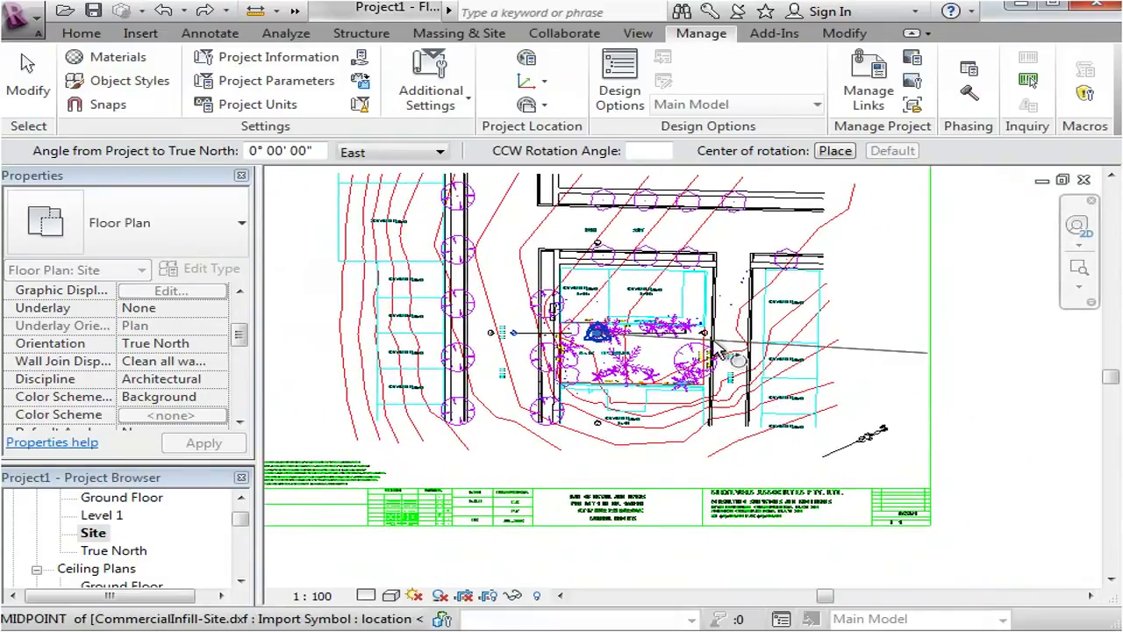
pyautogui.scroll(3, 588, 346)
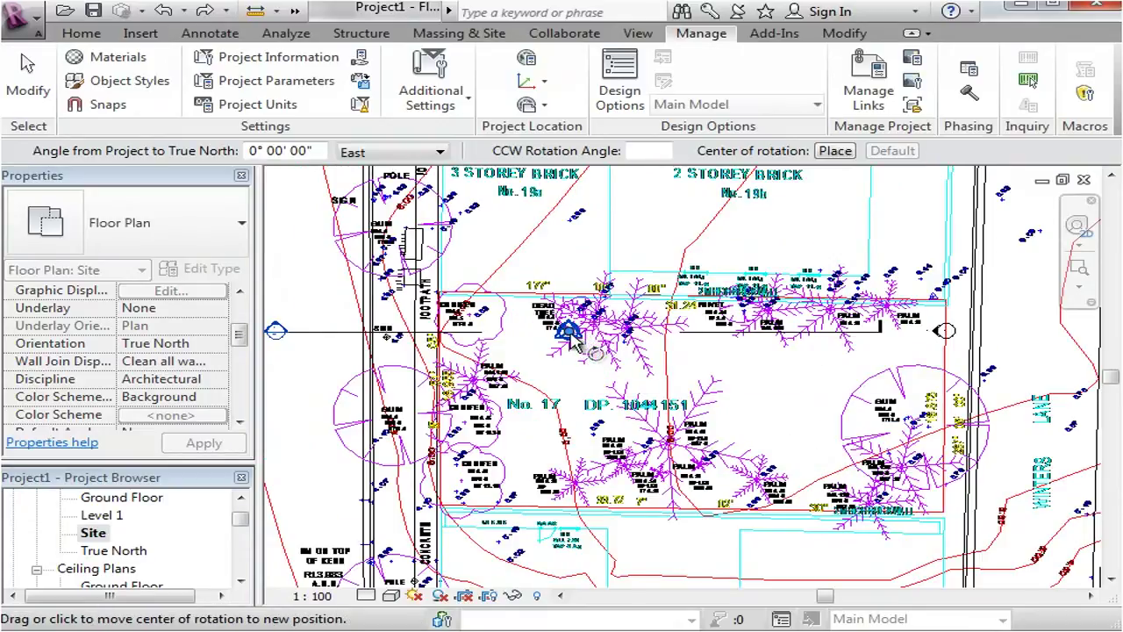
pyautogui.scroll(-3, 482, 303)
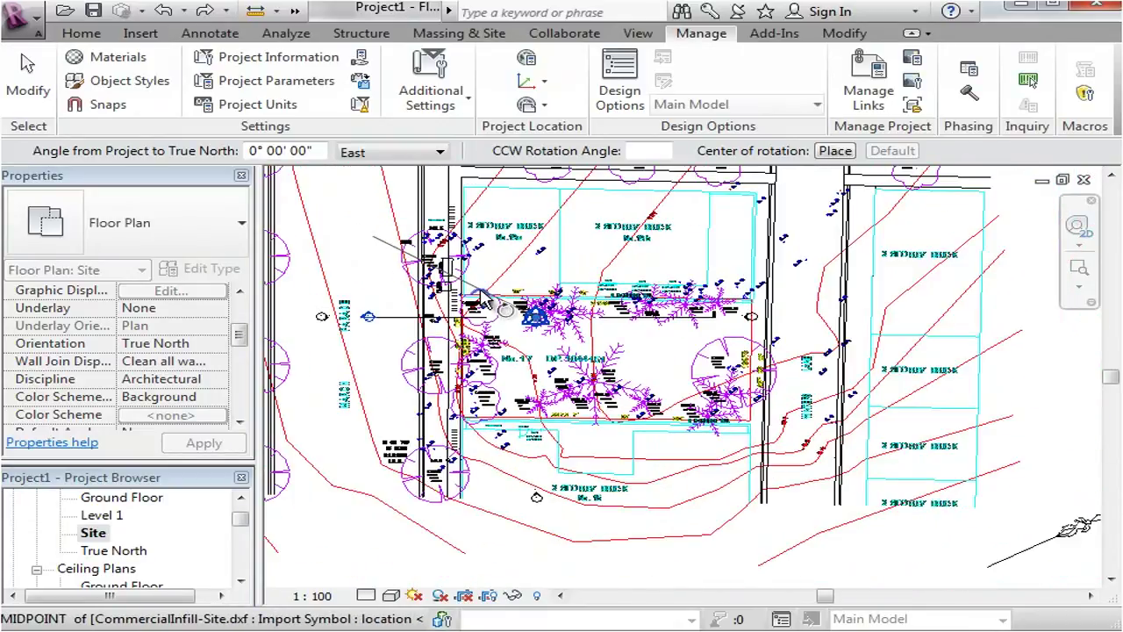
pyautogui.scroll(-1, 484, 300)
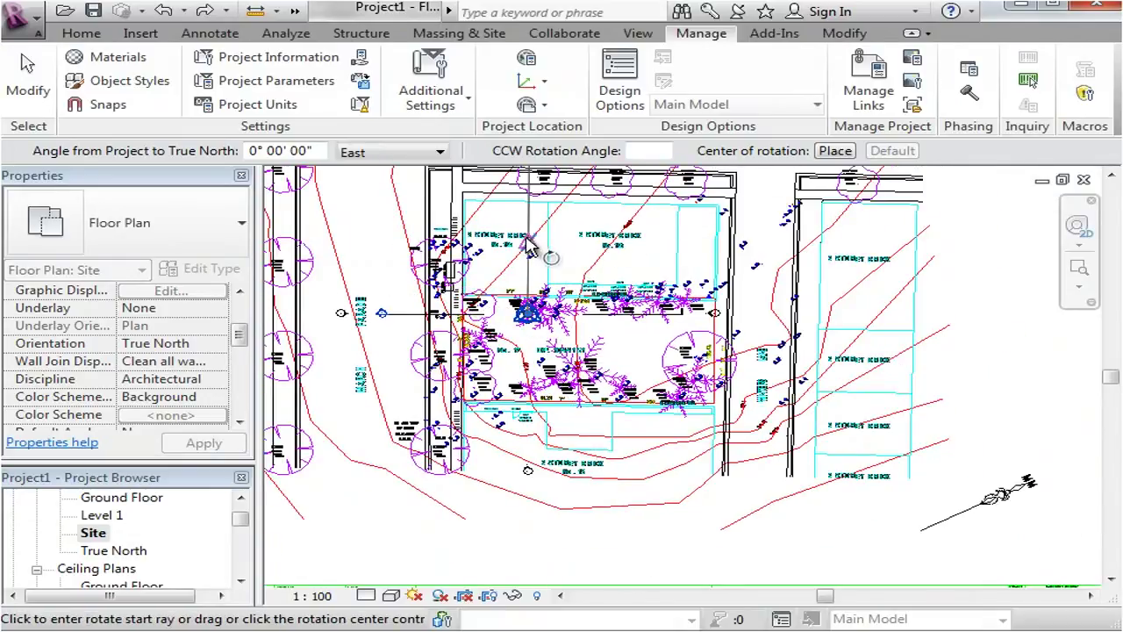
# Drag the rotation centre onto the endpoint of the survey's north arrow line.
pyautogui.moveTo(540, 299); pyautogui.dragTo(527, 312)
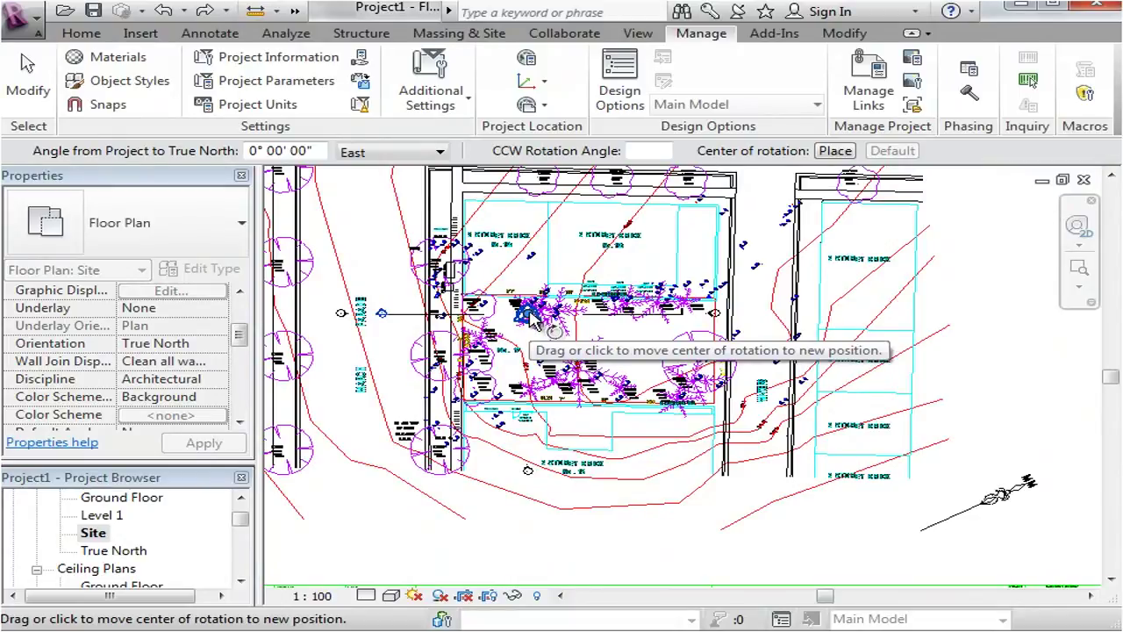
pyautogui.click(533, 321)
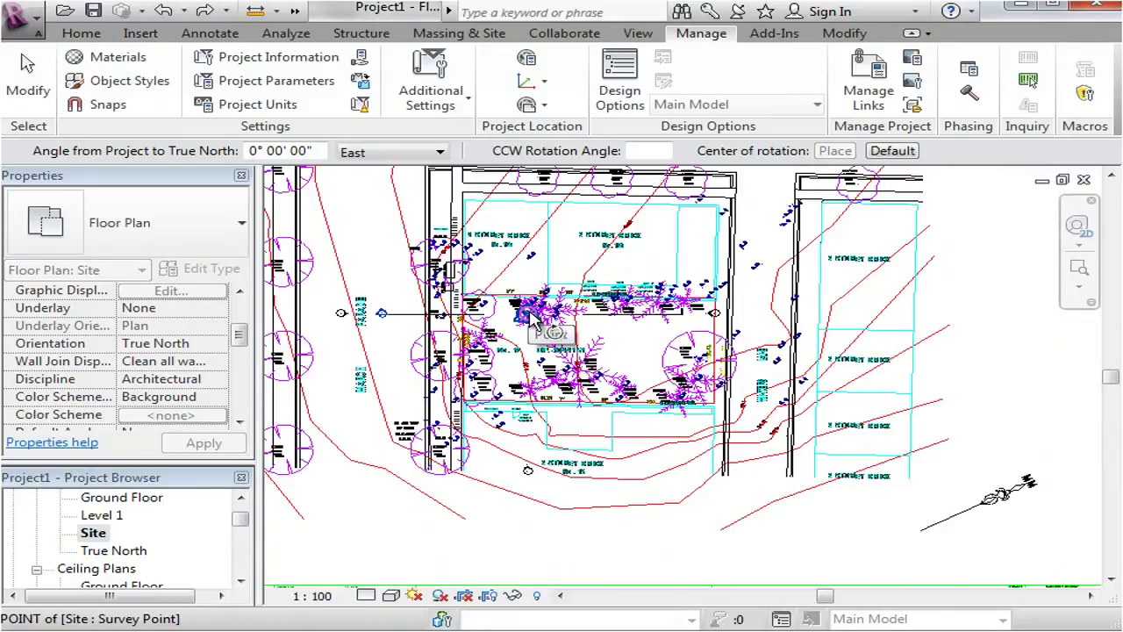
pyautogui.moveTo(536, 323); pyautogui.dragTo(919, 530)
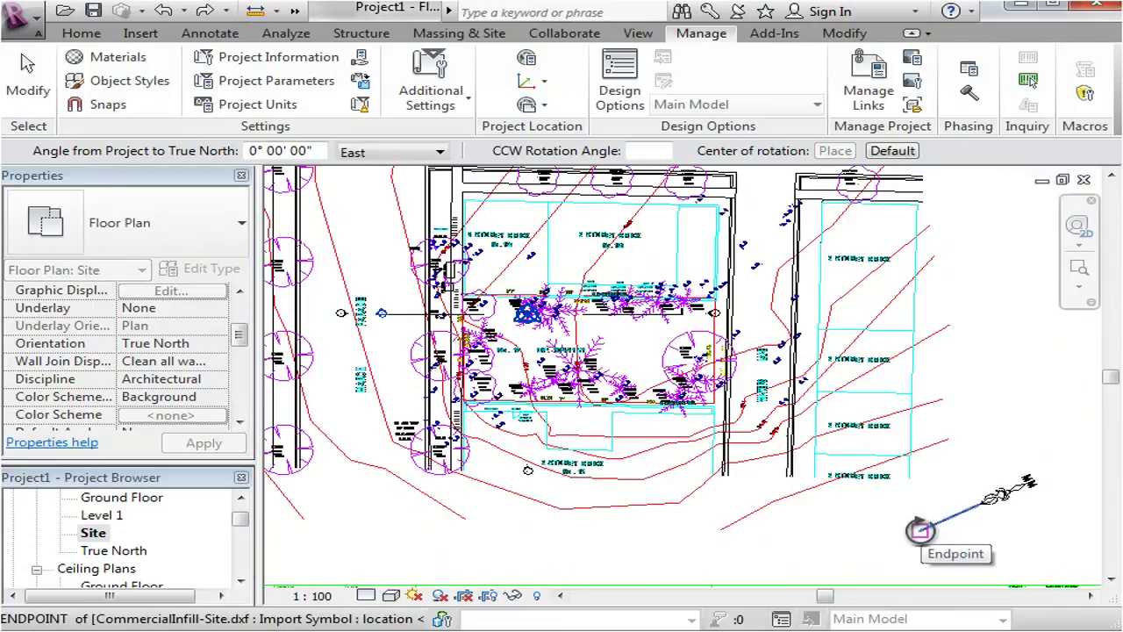
pyautogui.moveTo(919, 530); pyautogui.dragTo(913, 529)
# Set the rotation start ray along the survey north arrow, leaving a 62.2° angle pending.
pyautogui.scroll(-2, 838, 517)
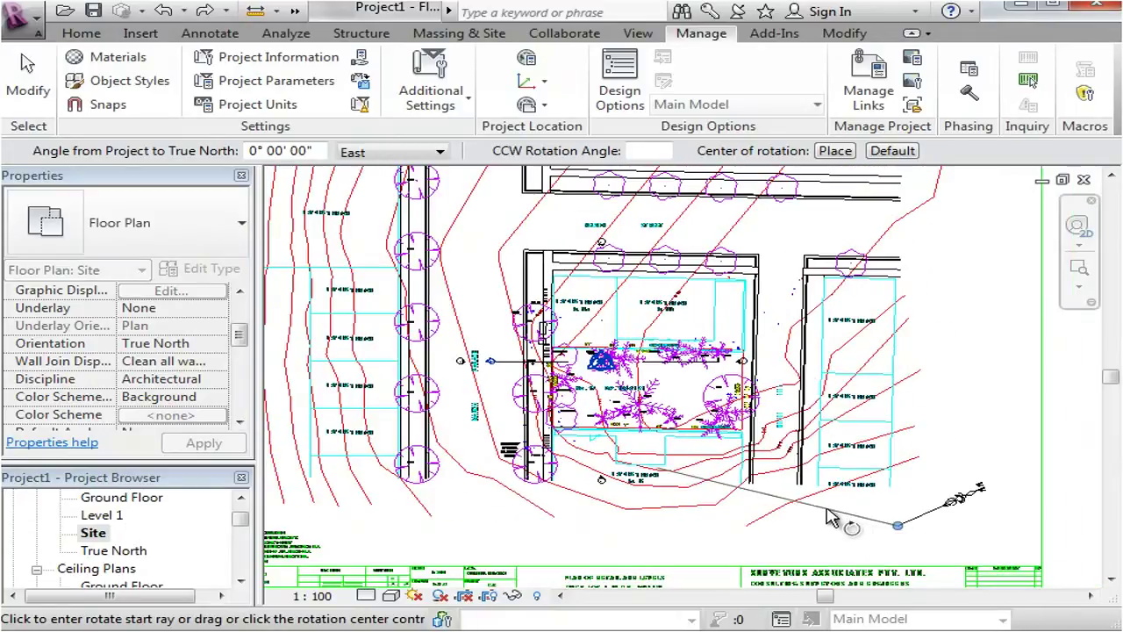
pyautogui.scroll(4, 1001, 539)
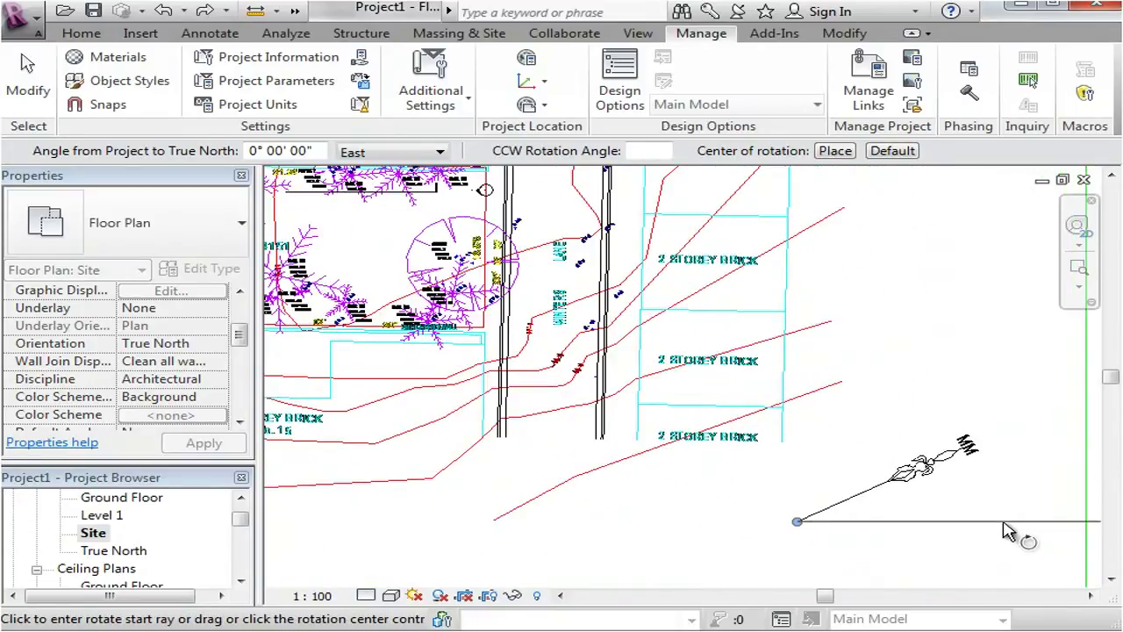
pyautogui.scroll(1, 1018, 479)
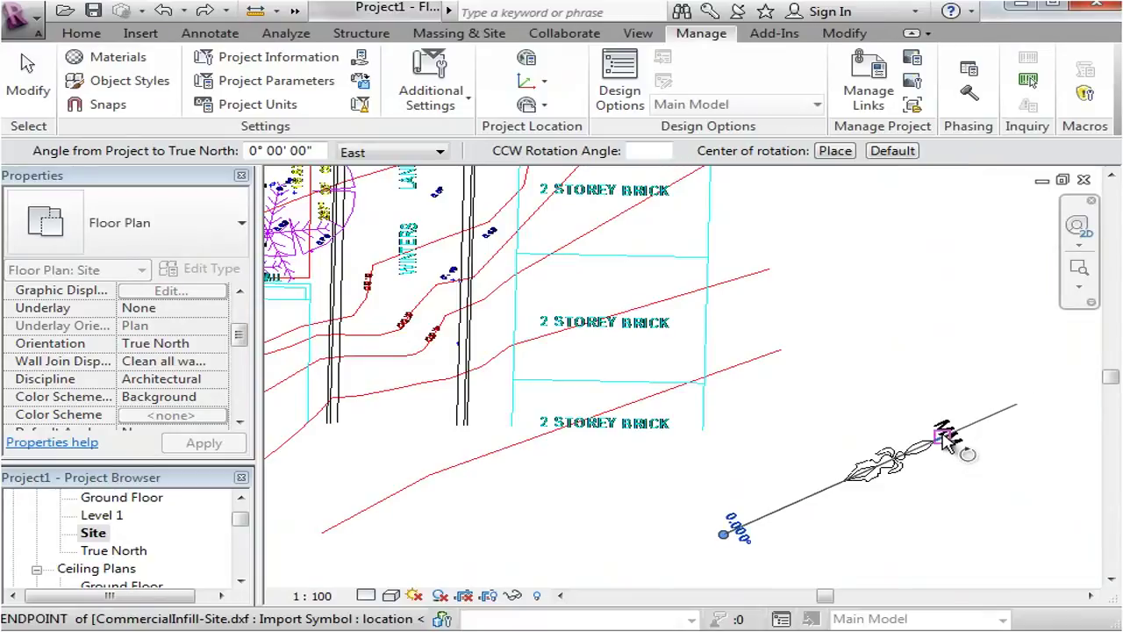
pyautogui.click(946, 438)
pyautogui.scroll(-1, 931, 421)
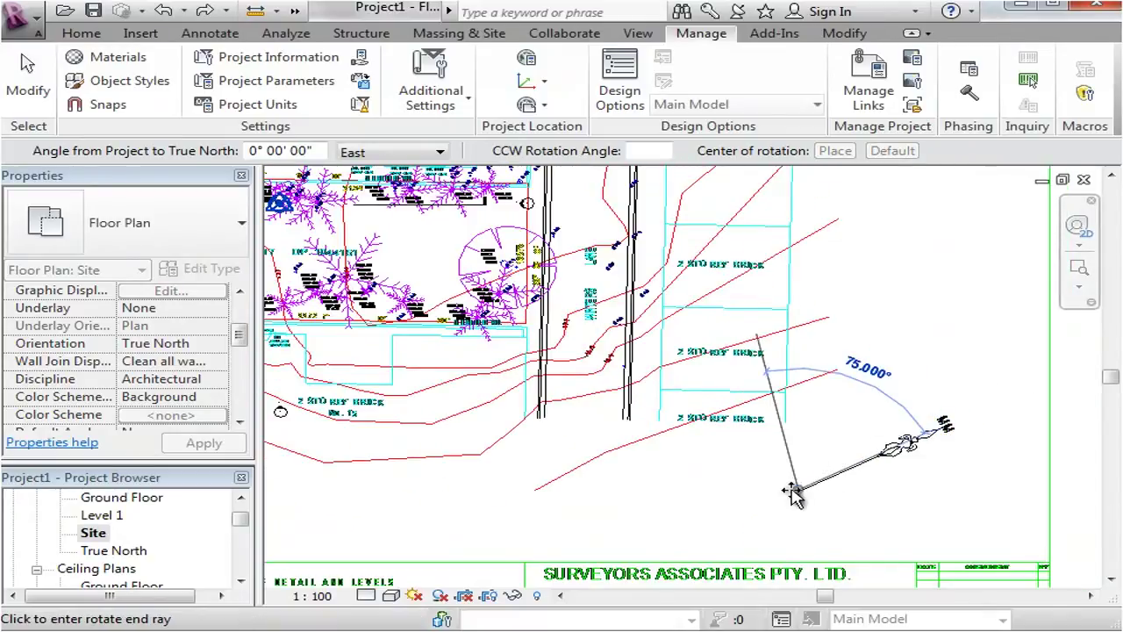
pyautogui.scroll(-4, 803, 504)
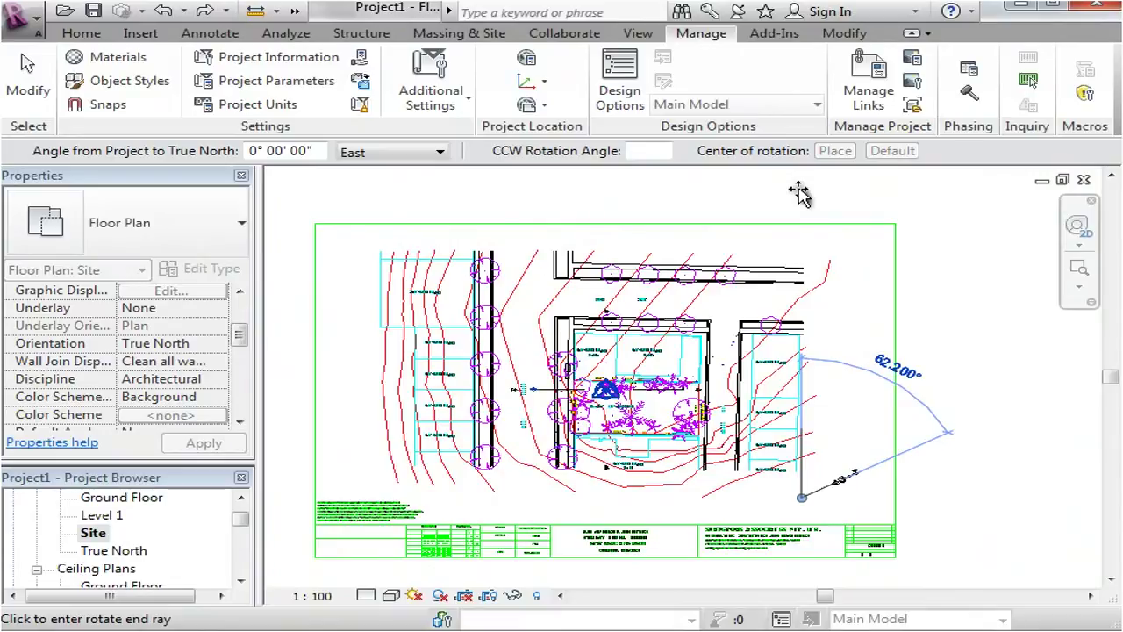
# Complete the 62.2° true-north rotation and zoom in to confirm the north arrow is vertical.
pyautogui.press('Return')
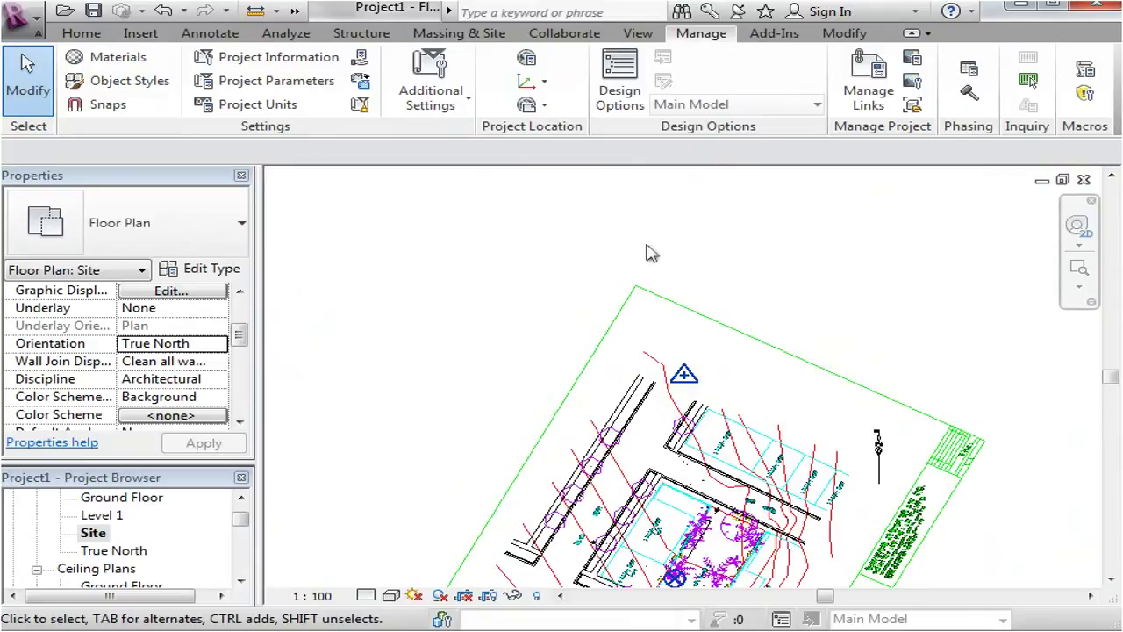
pyautogui.scroll(-5, 685, 237)
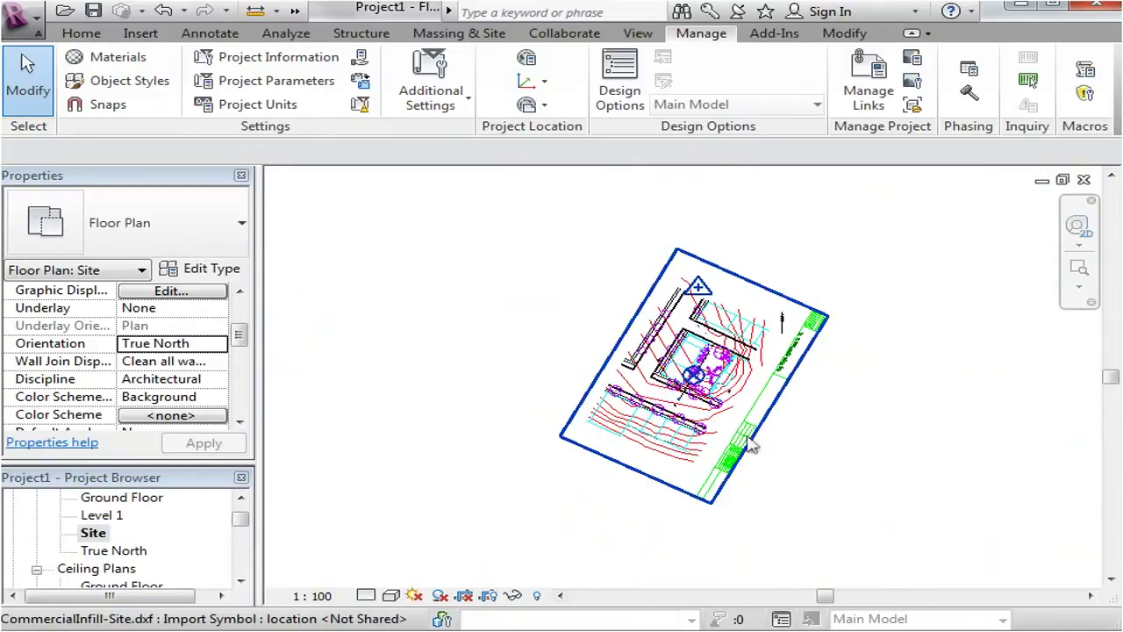
pyautogui.scroll(4, 785, 401)
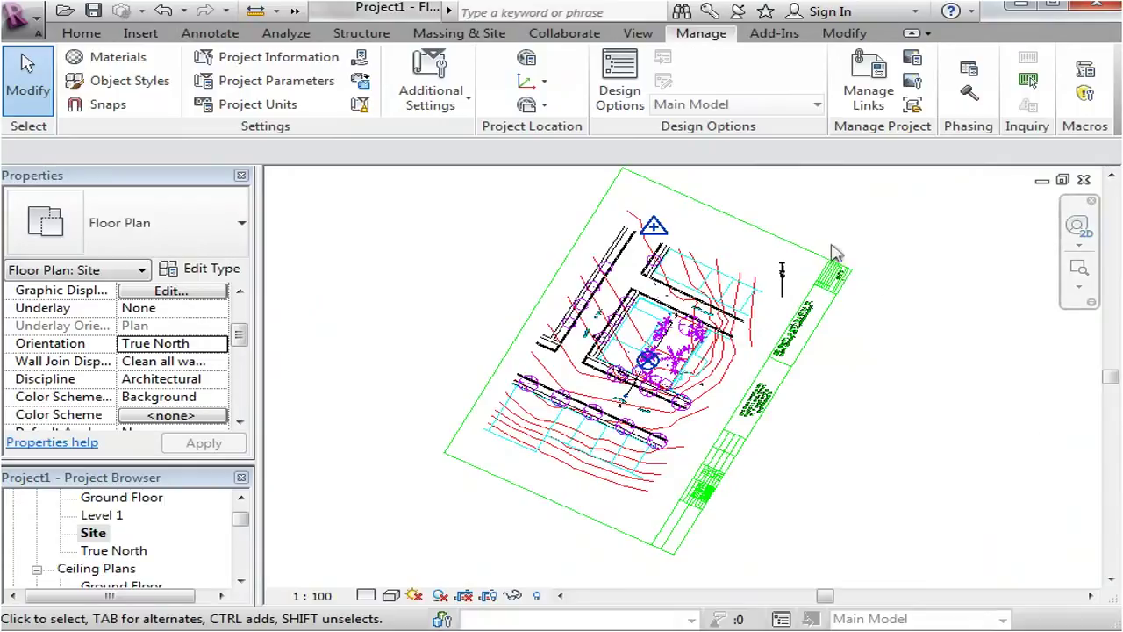
pyautogui.click(869, 228)
pyautogui.scroll(5, 796, 271)
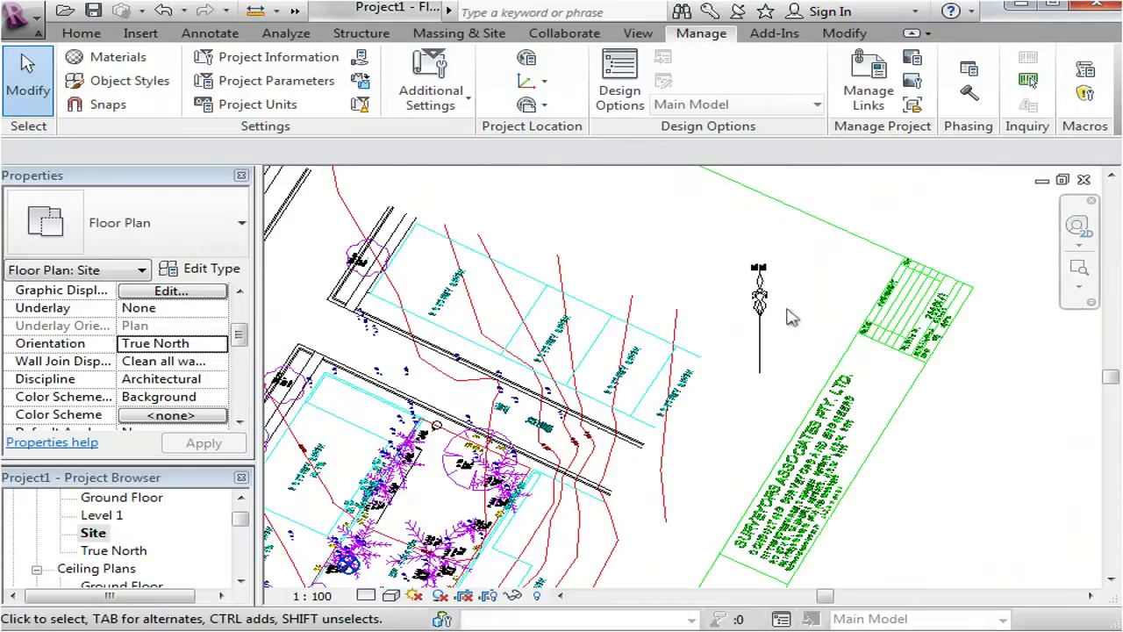
pyautogui.scroll(3, 755, 281)
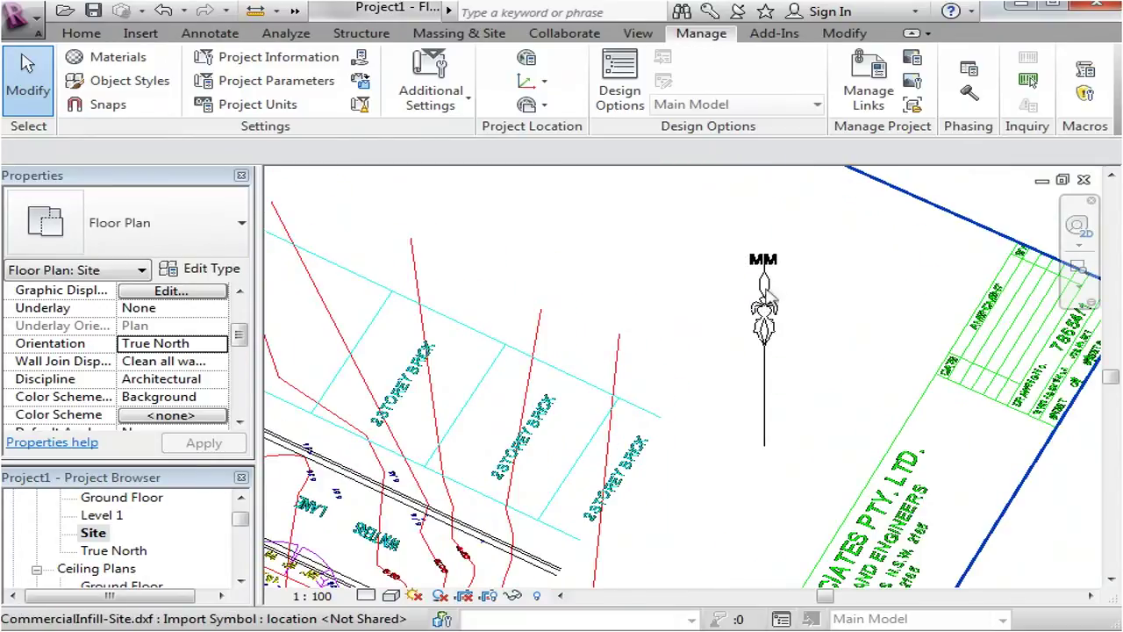
pyautogui.scroll(-4, 795, 253)
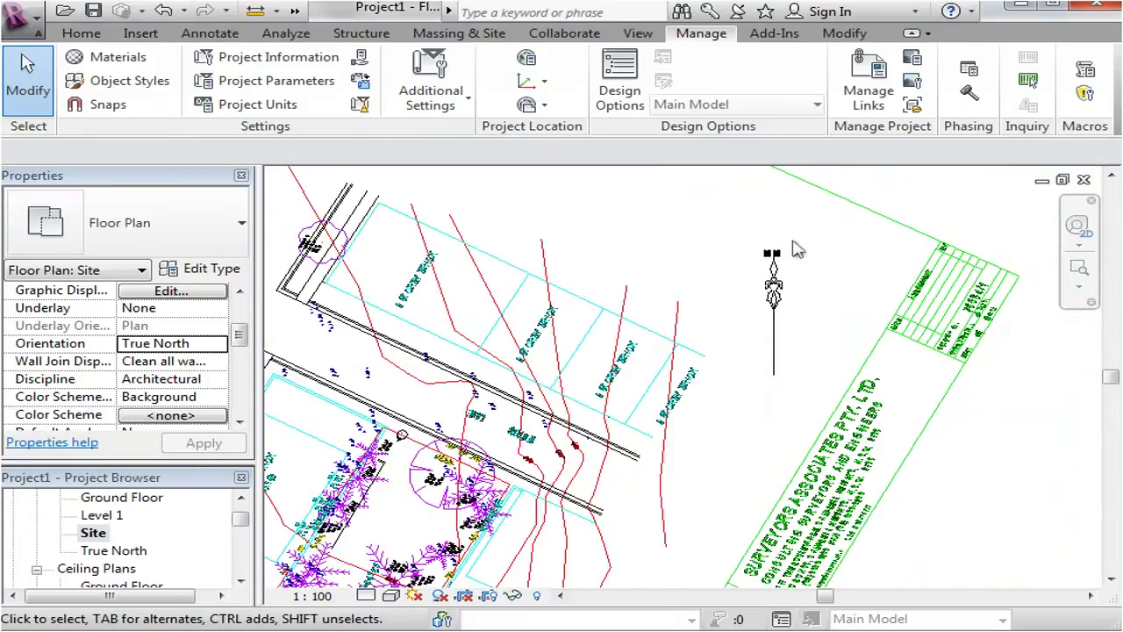
pyautogui.scroll(-4, 796, 252)
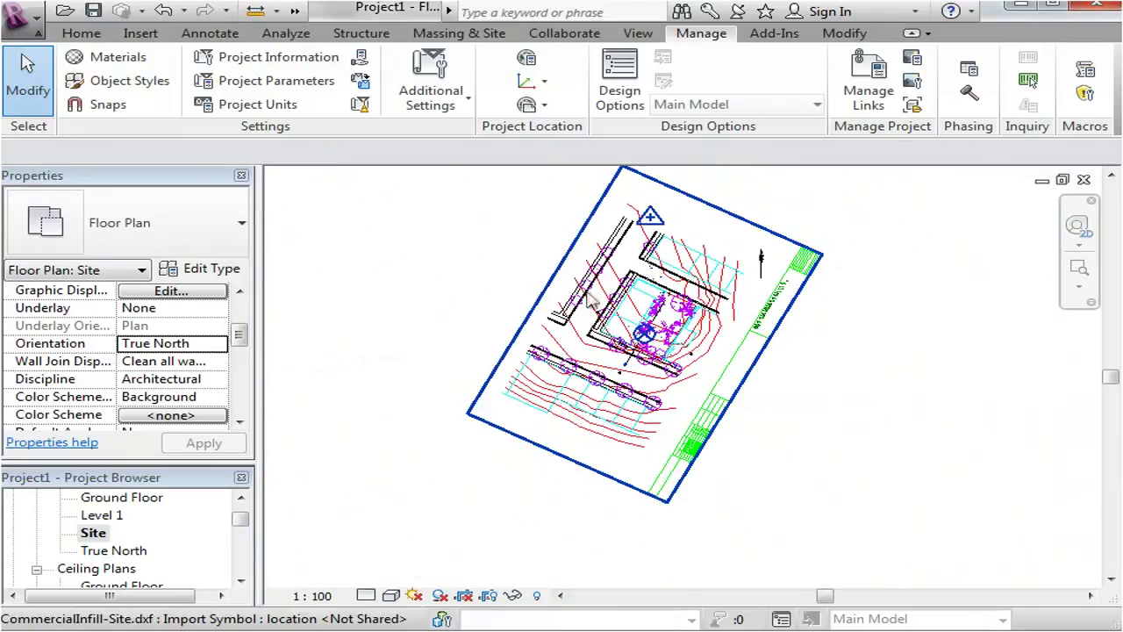
pyautogui.scroll(1, 557, 226)
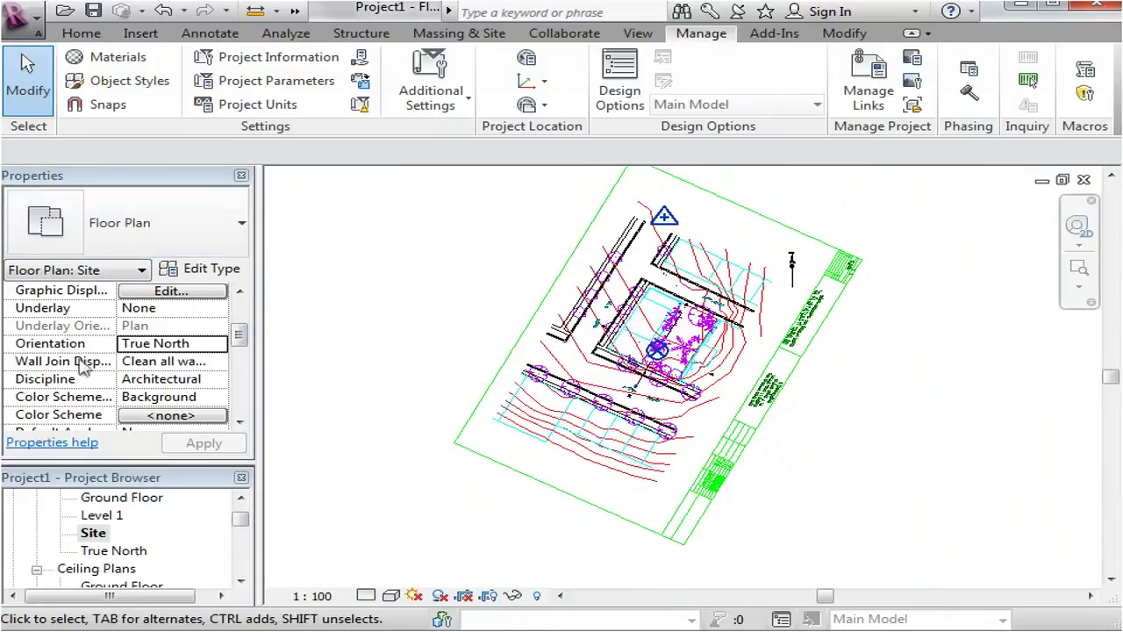
# Switch the Site view's Orientation from True North back to Project North.
pyautogui.click(217, 343)
pyautogui.click(191, 362)
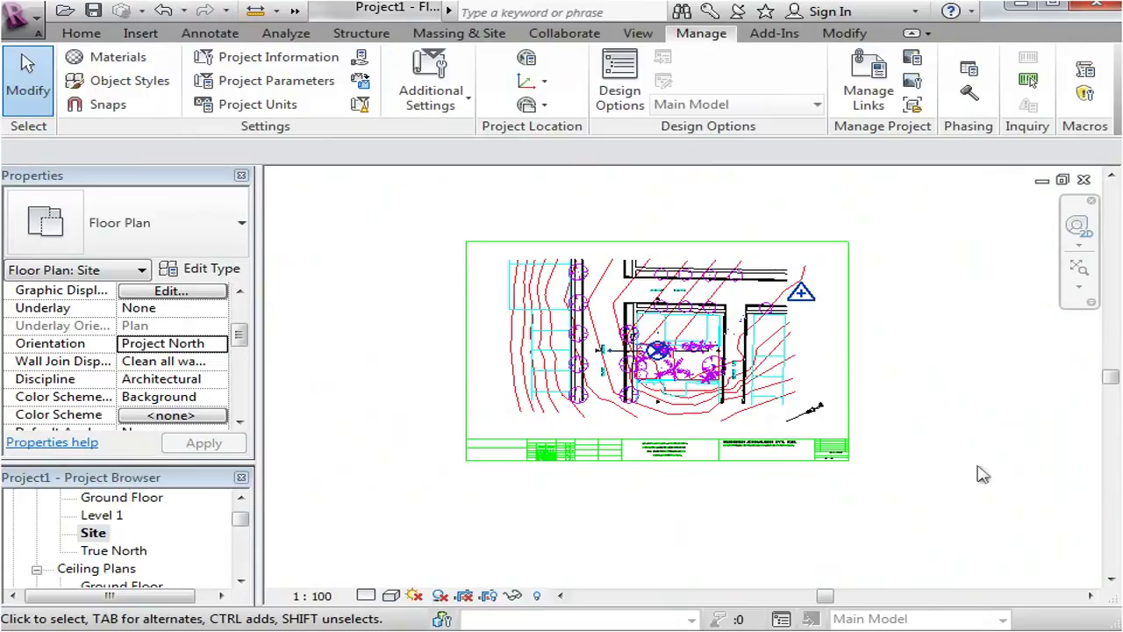
# Zoom All to Fit so the rotated survey sheet fills the Site plan view.
pyautogui.click(1079, 286)
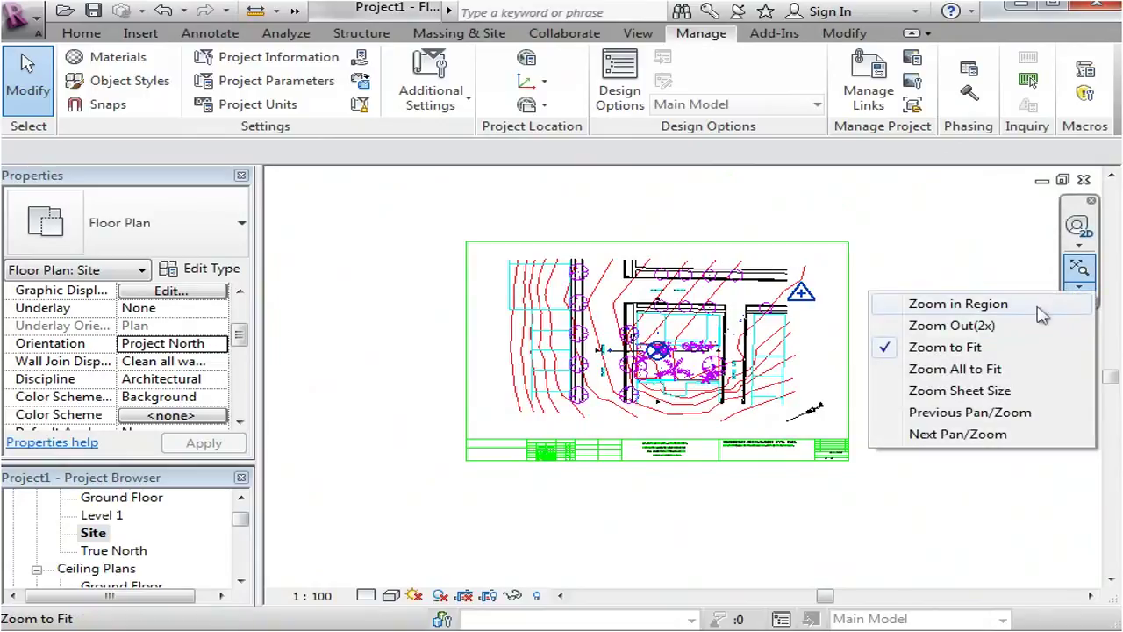
pyautogui.click(1023, 370)
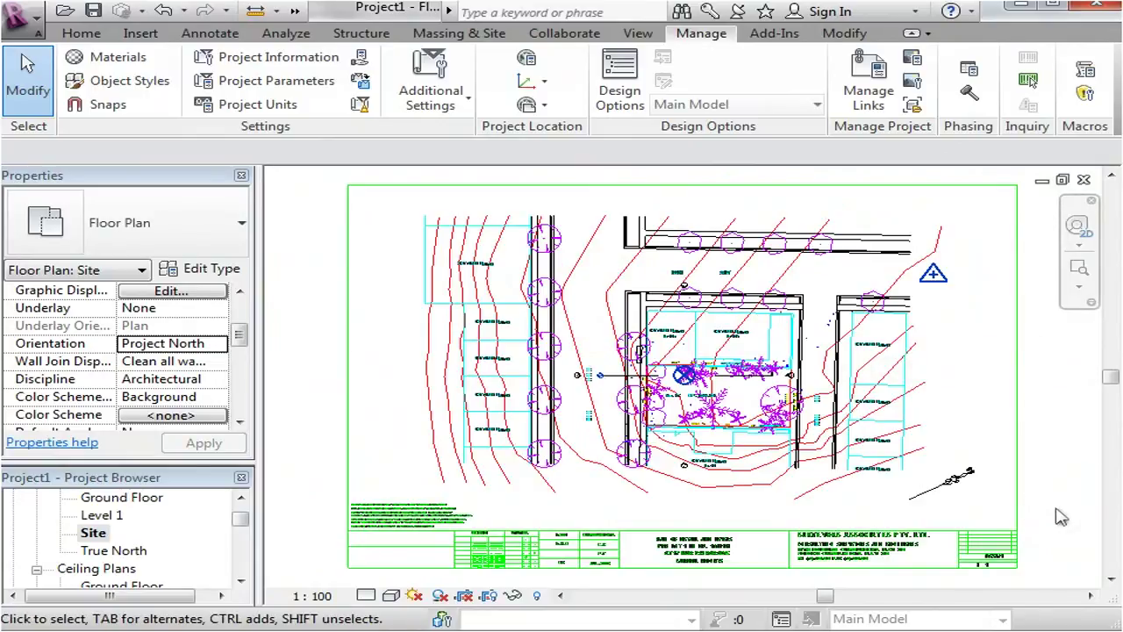